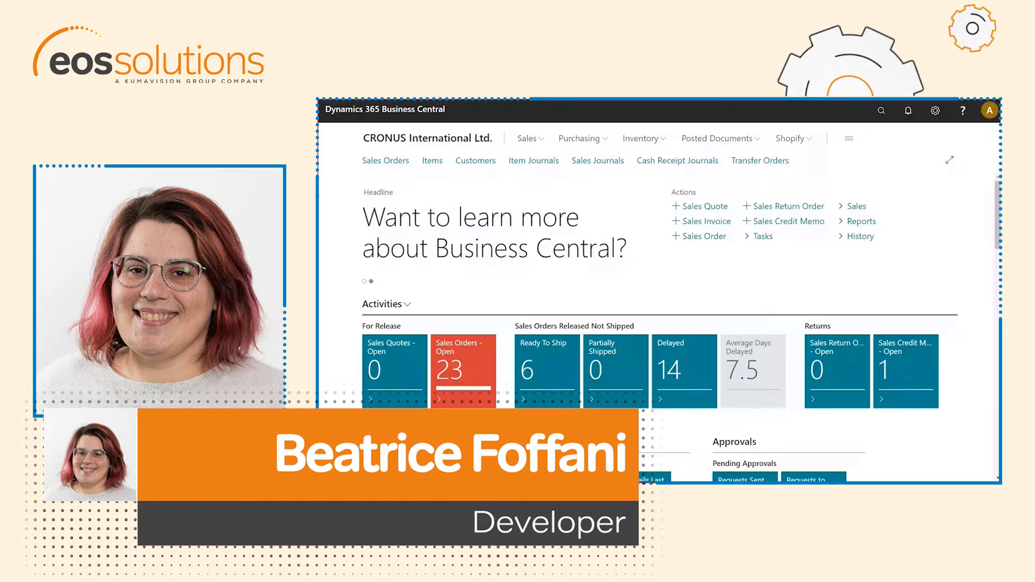
- Open the Sales Orders list and create a new sales order for the customer Candoxy Canada Inc
click(881, 111)
text(sales order)
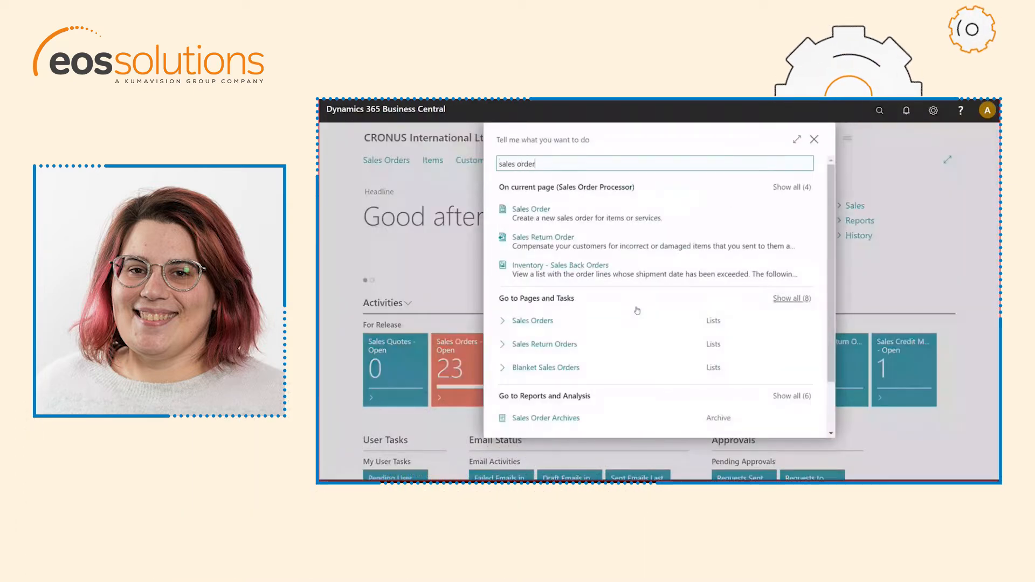
click(539, 322)
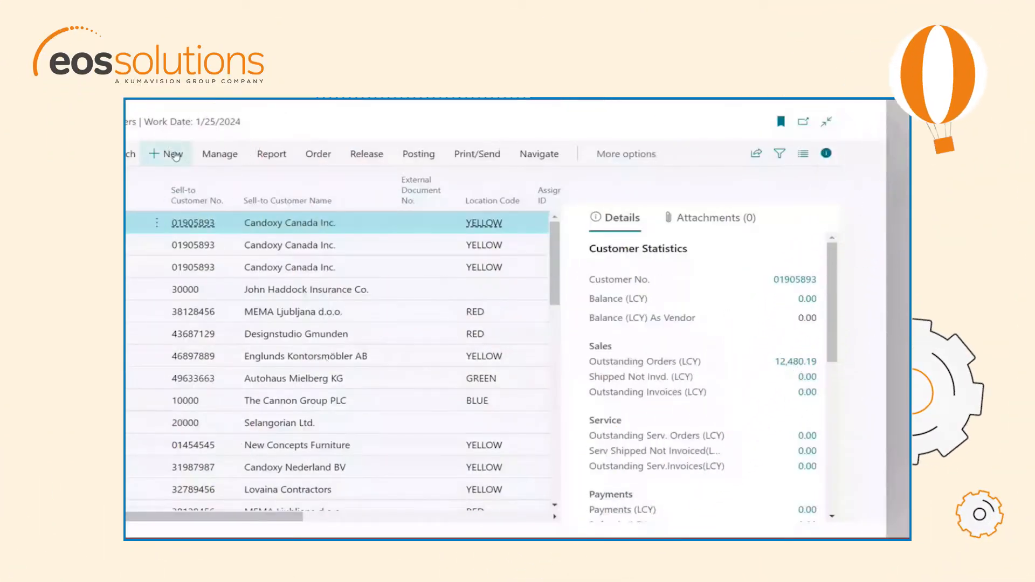
click(199, 210)
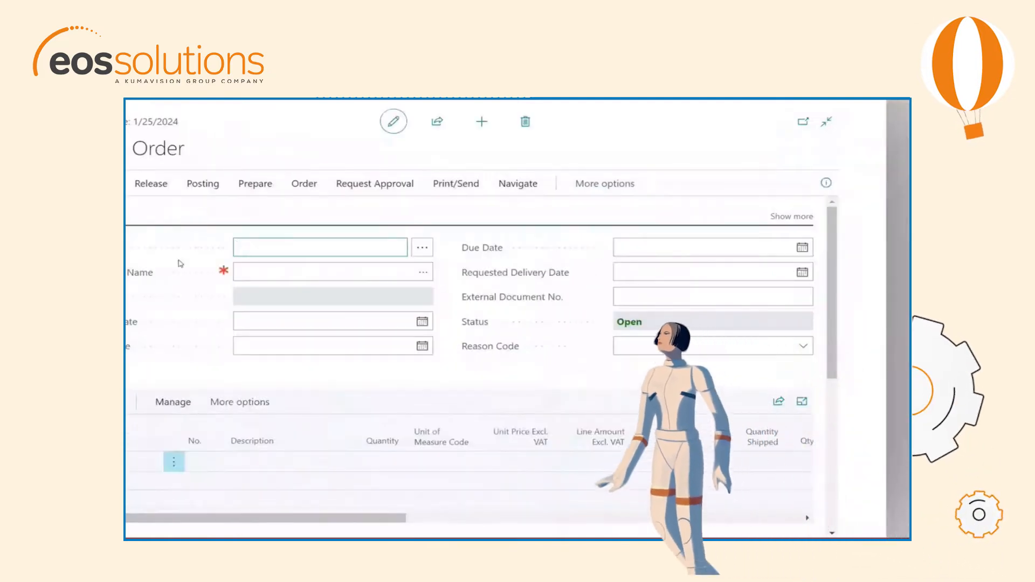
click(425, 274)
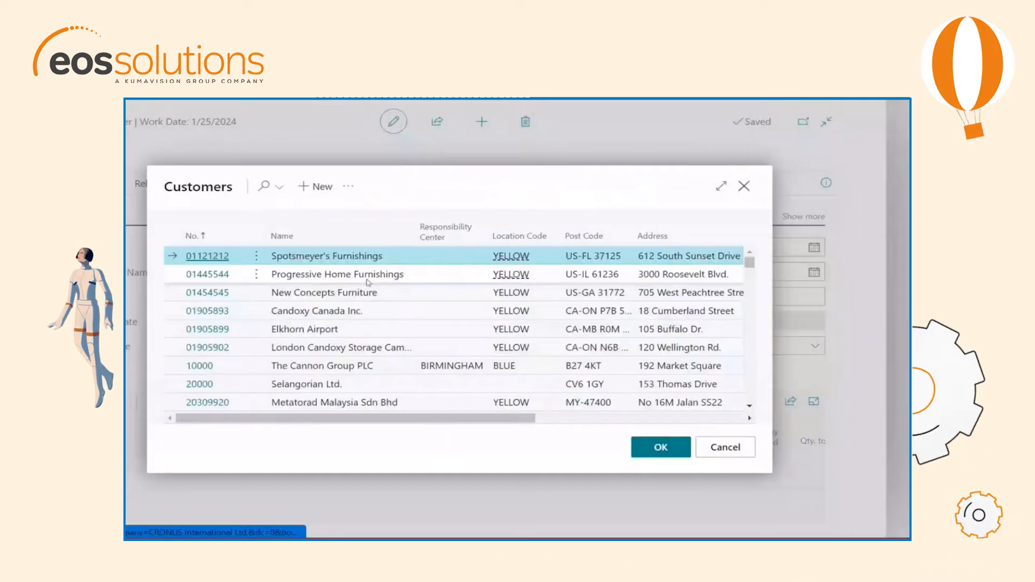
click(661, 447)
- Add item 1001 Touring Bicycle to the first order line with a quantity of 1
click(218, 459)
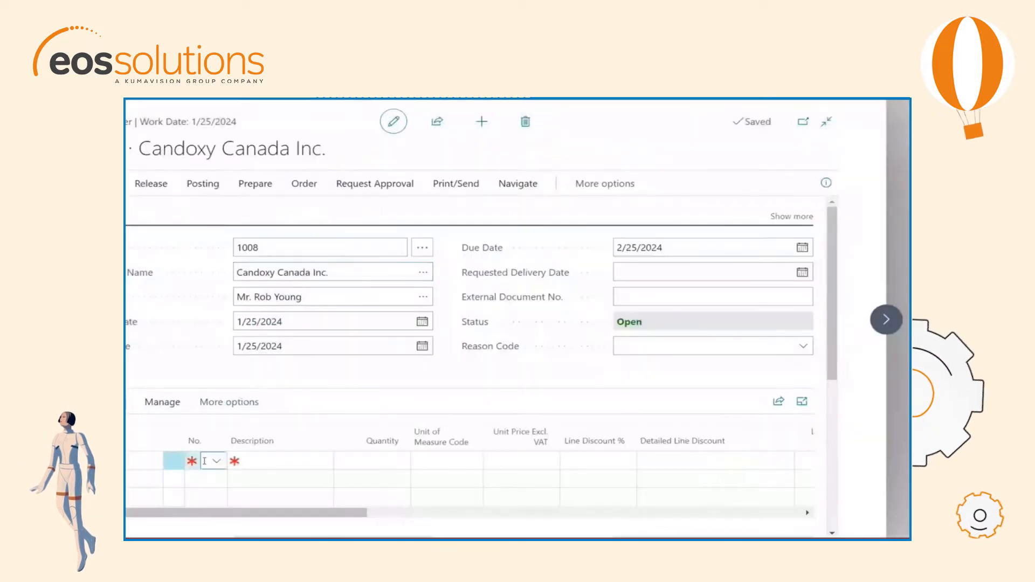
click(216, 461)
click(323, 361)
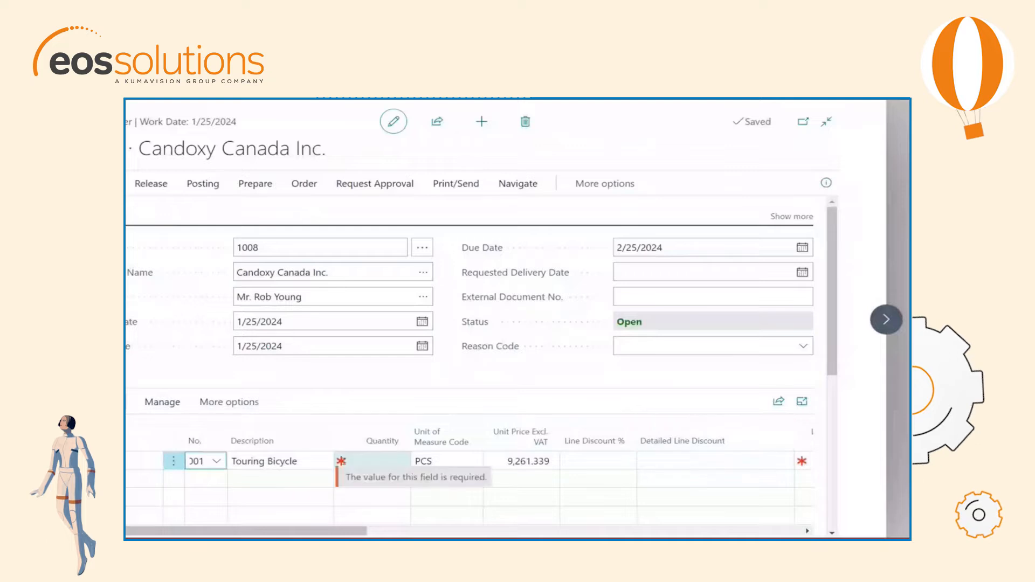
click(368, 460)
key(Tab)
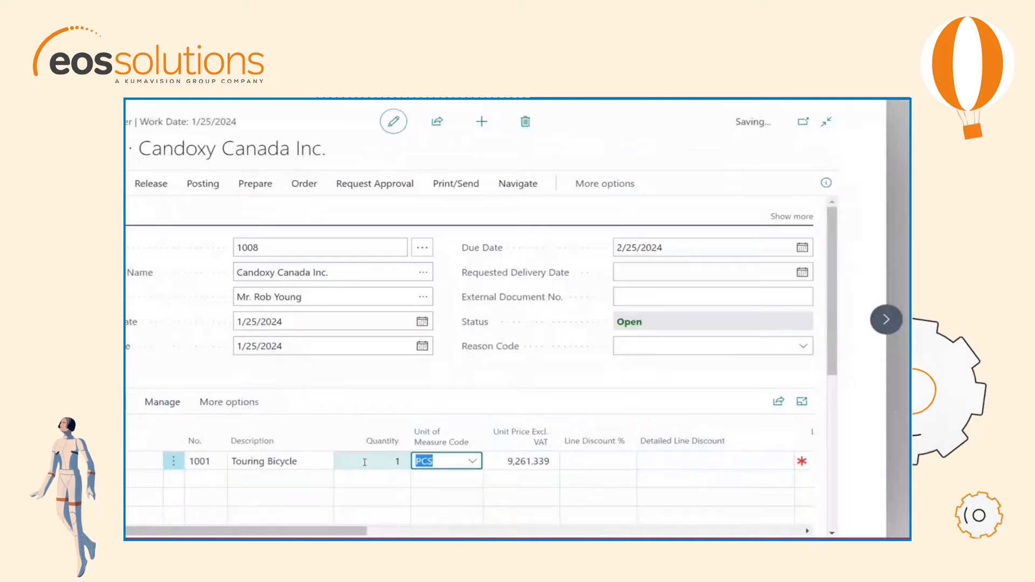
- Set the Touring Bicycle line's Detailed Line Discount to 10 + 5
click(676, 460)
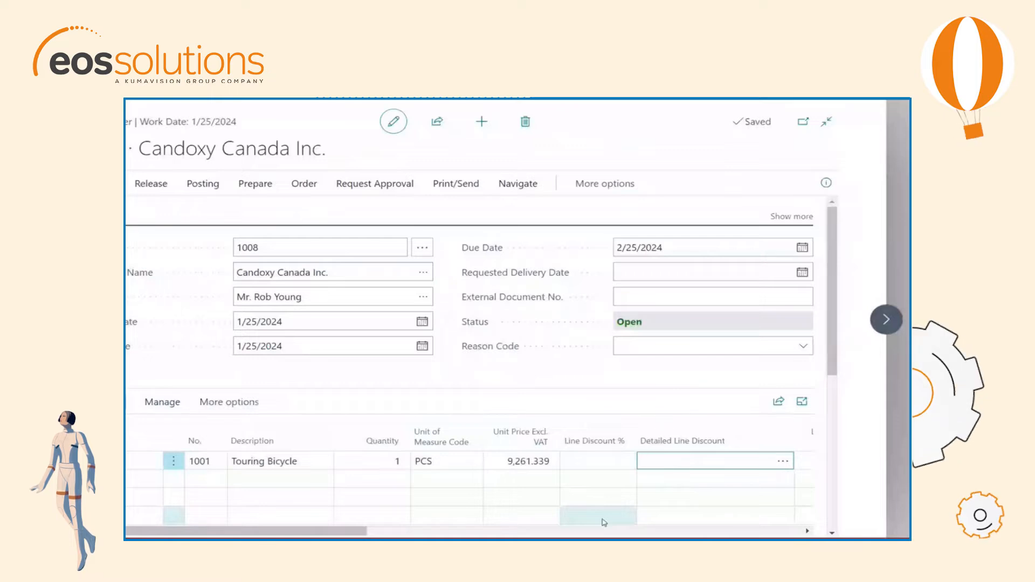
text(10 )
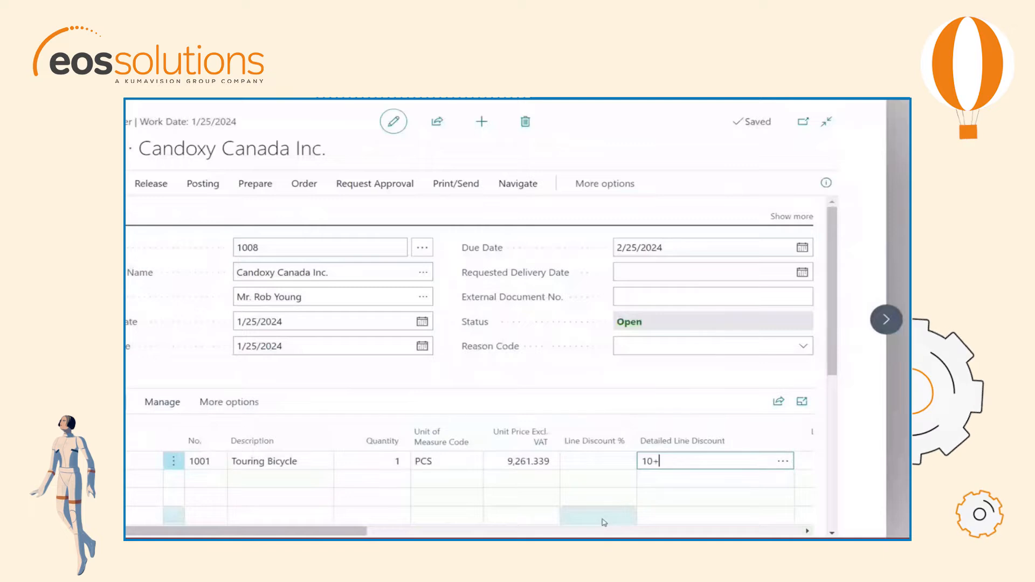
text(+ 5)
key(Tab)
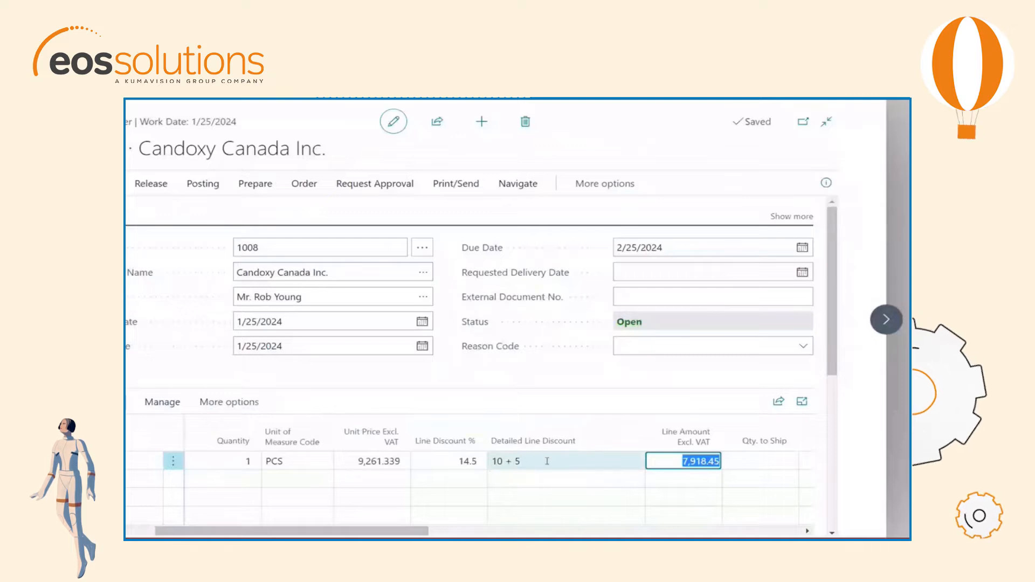
- In the line's detailed discounts, enable Based on Original Amount for the 10% and 5% discounts and return to the order
mouse_move(554, 427)
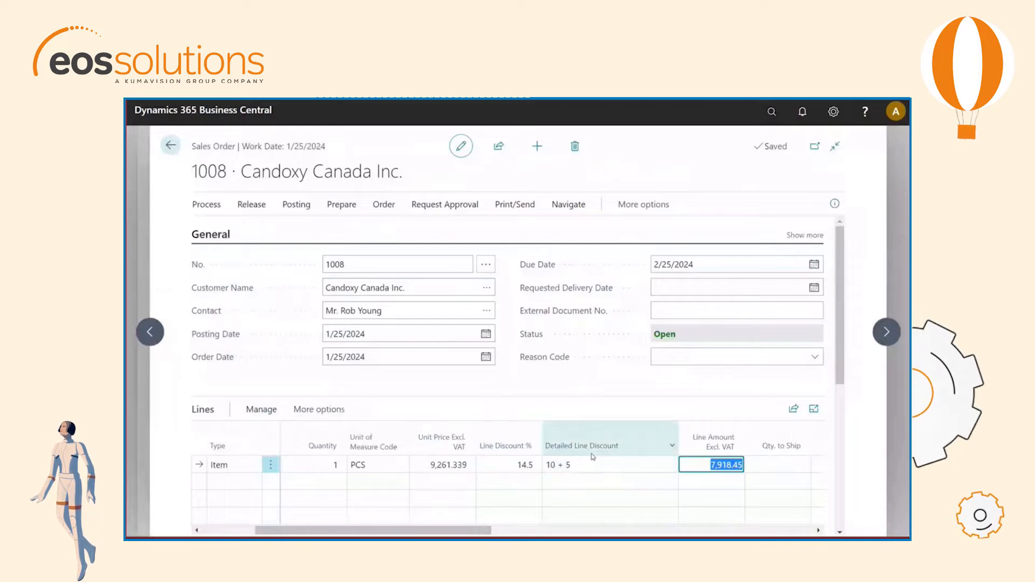
mouse_move(593, 457)
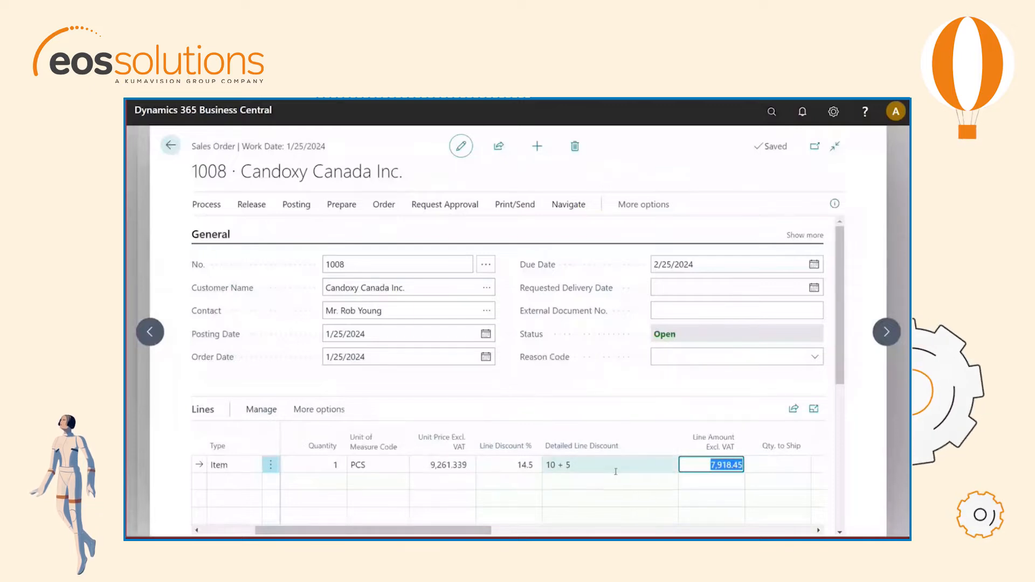
click(614, 469)
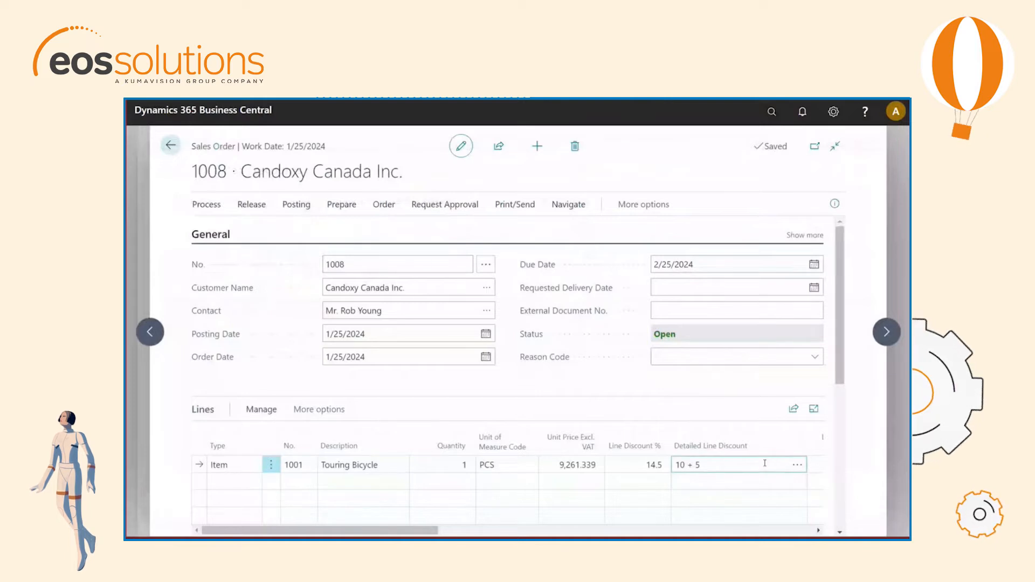
click(797, 465)
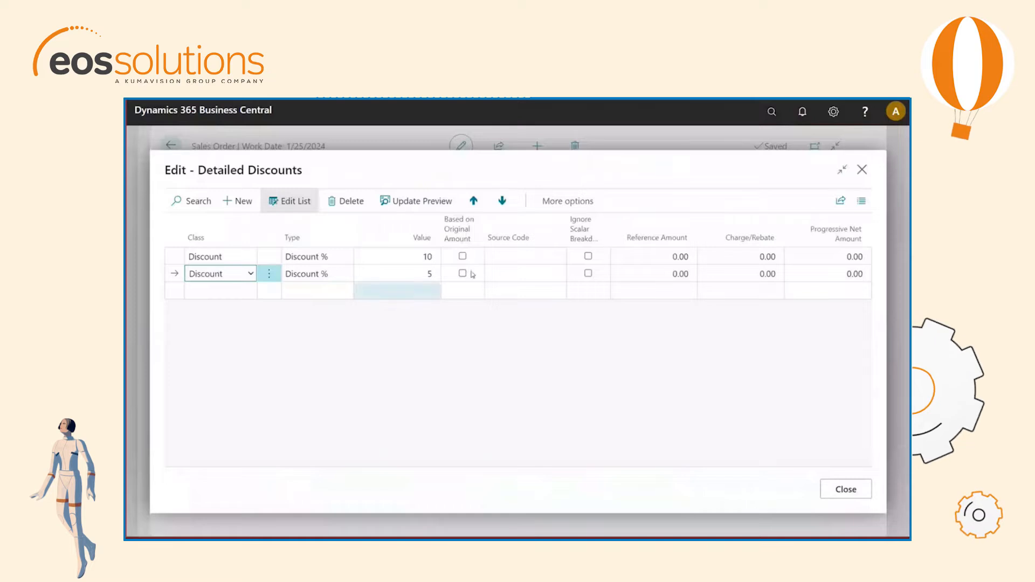
click(462, 256)
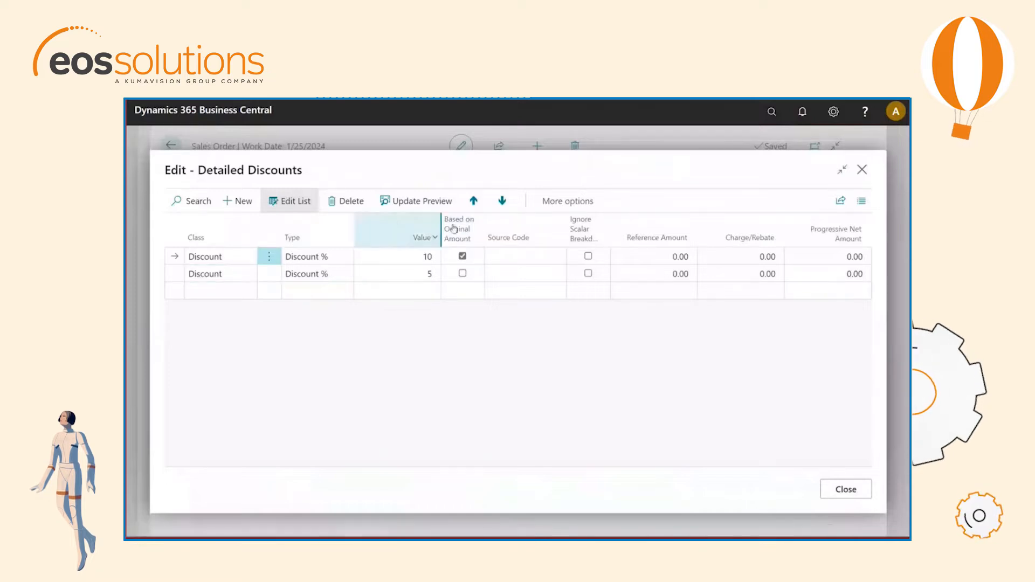
click(463, 273)
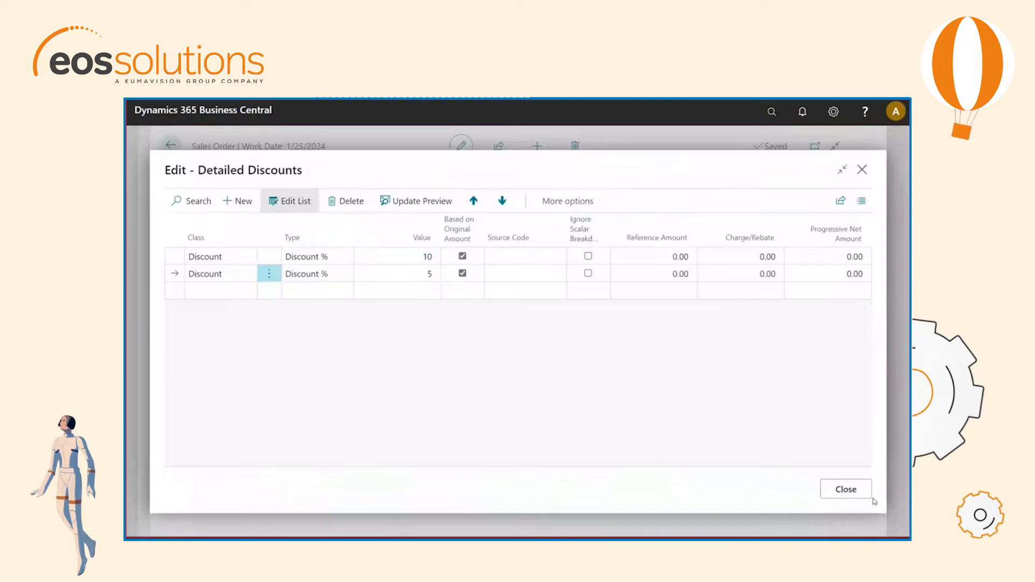
click(846, 489)
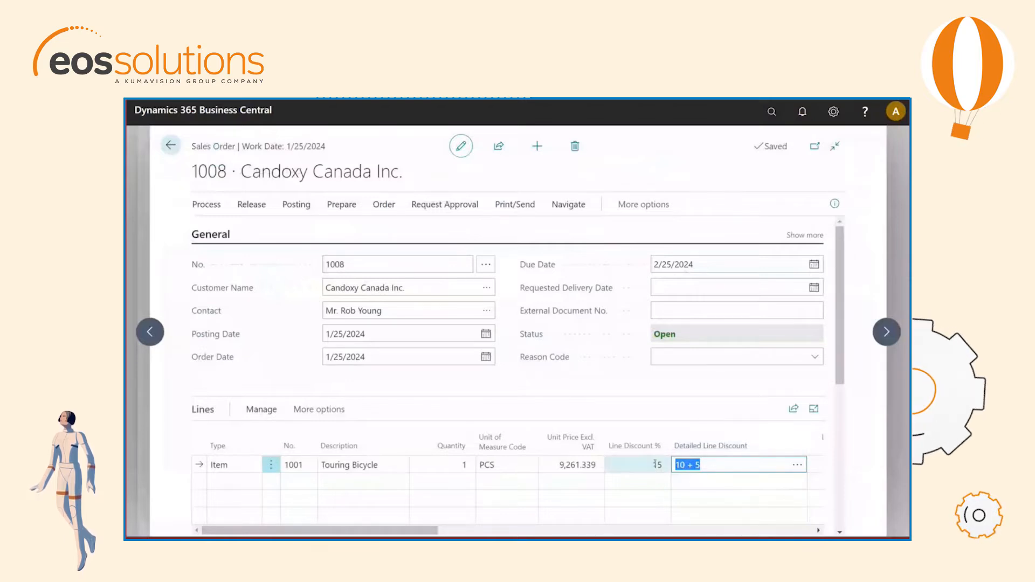
- Reopen the line's detailed discounts and disable Based on Original Amount for the 10% and 5% discounts
click(796, 467)
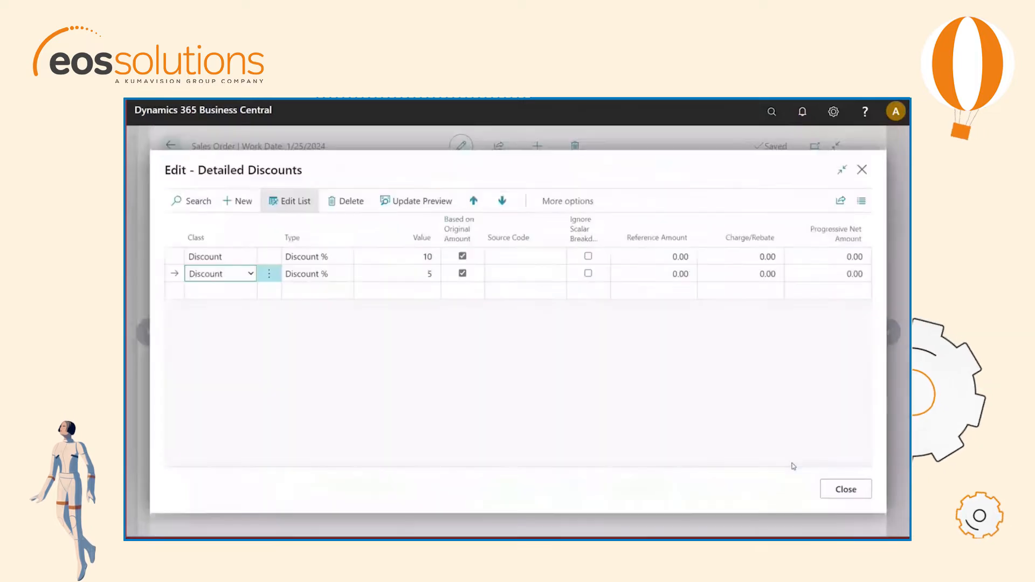
click(463, 256)
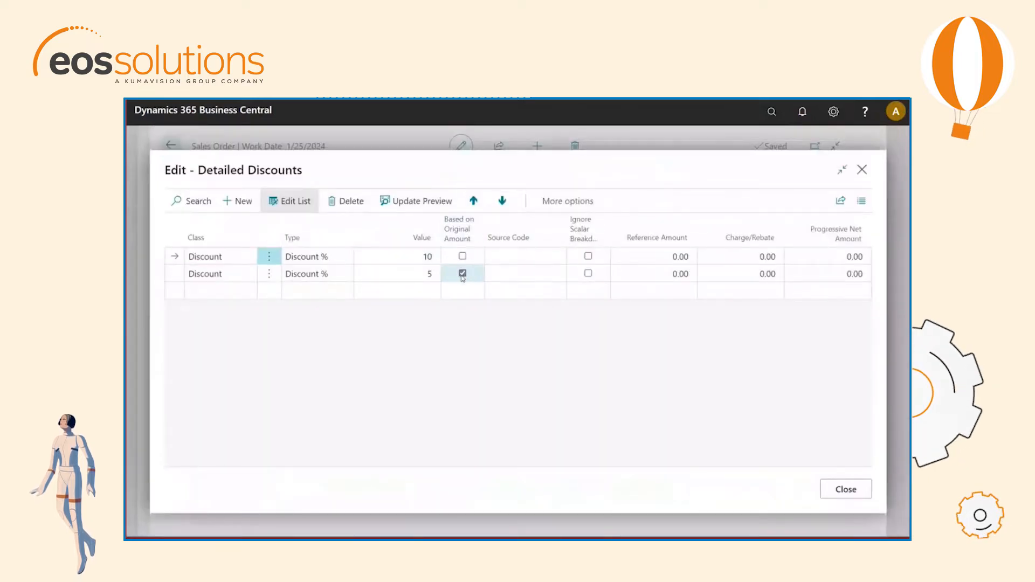
click(462, 274)
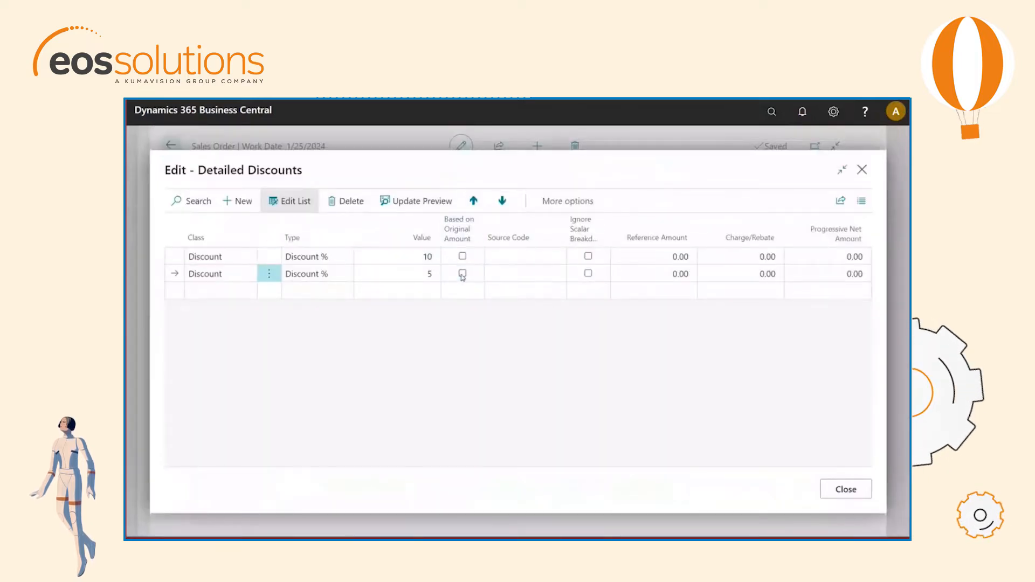
- Add a third discount of type Discount Amount with a value of 500 and return to the order
click(213, 296)
click(340, 295)
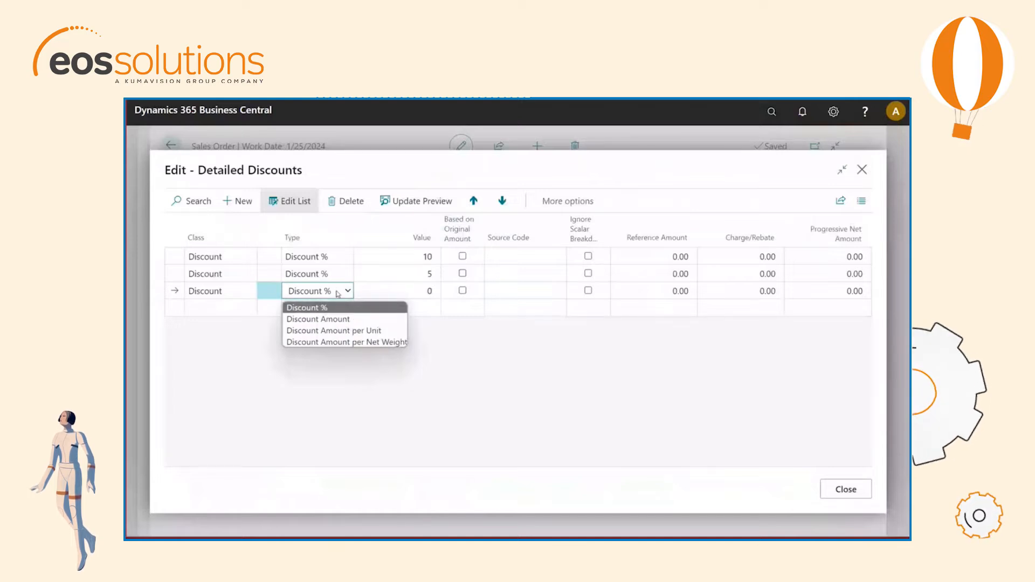
click(340, 322)
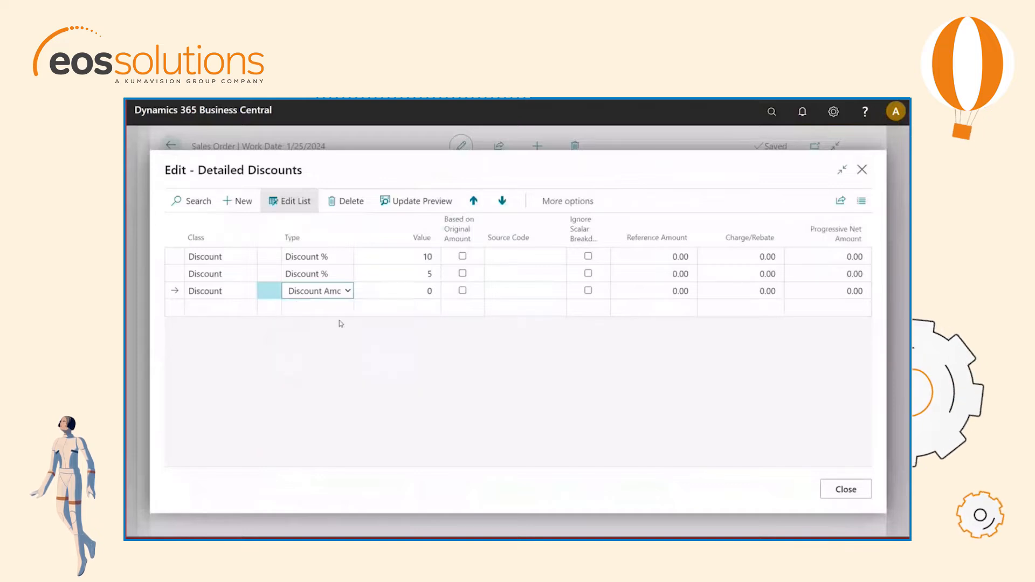
key(Tab)
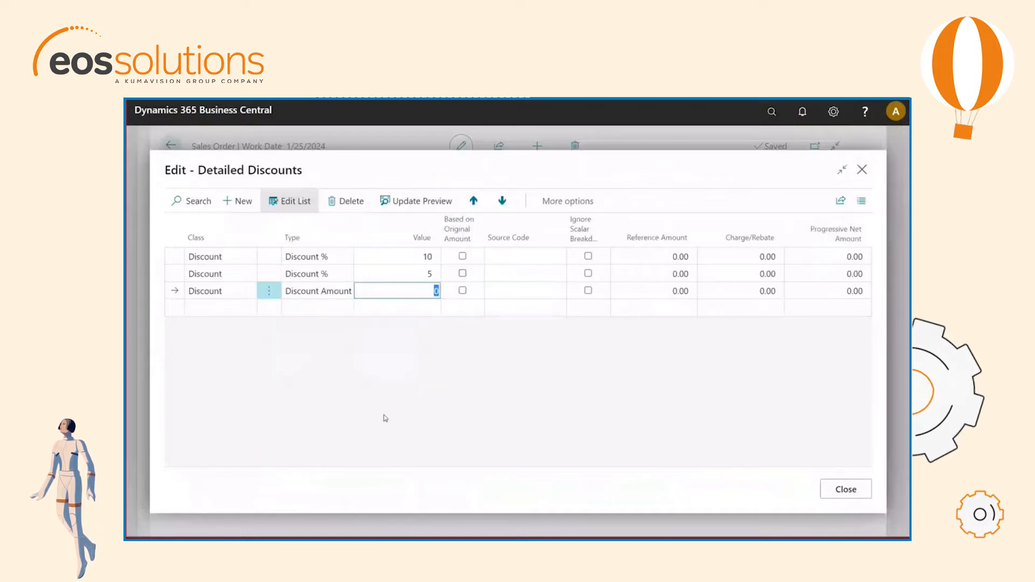
text(500)
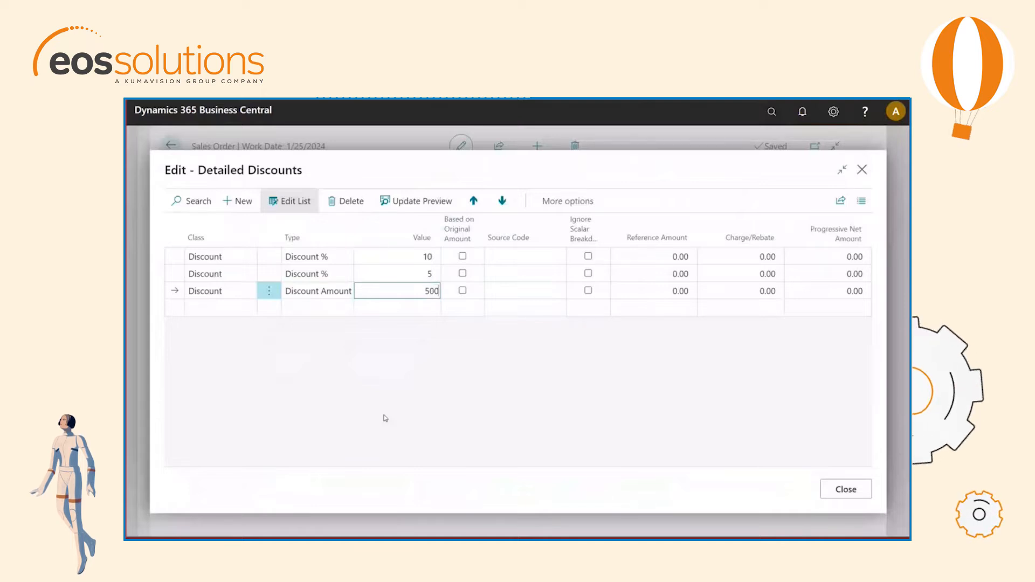
key(Tab)
key(Tab)
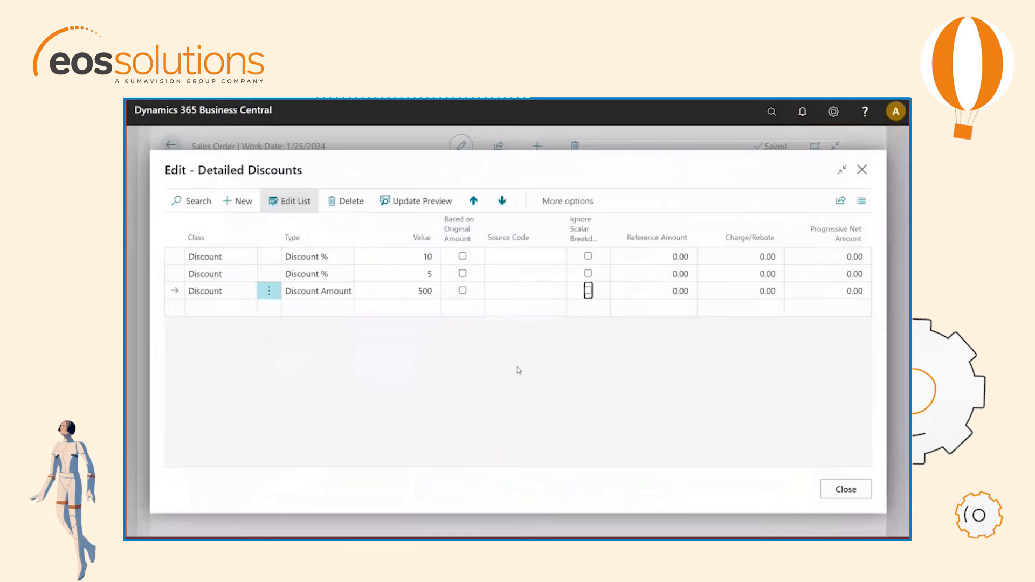
click(829, 488)
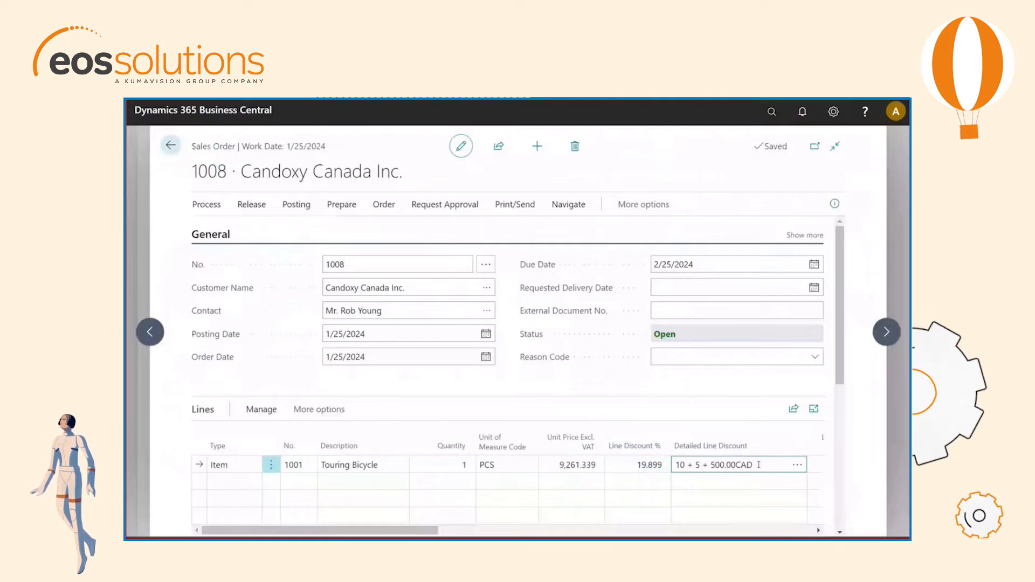
click(571, 392)
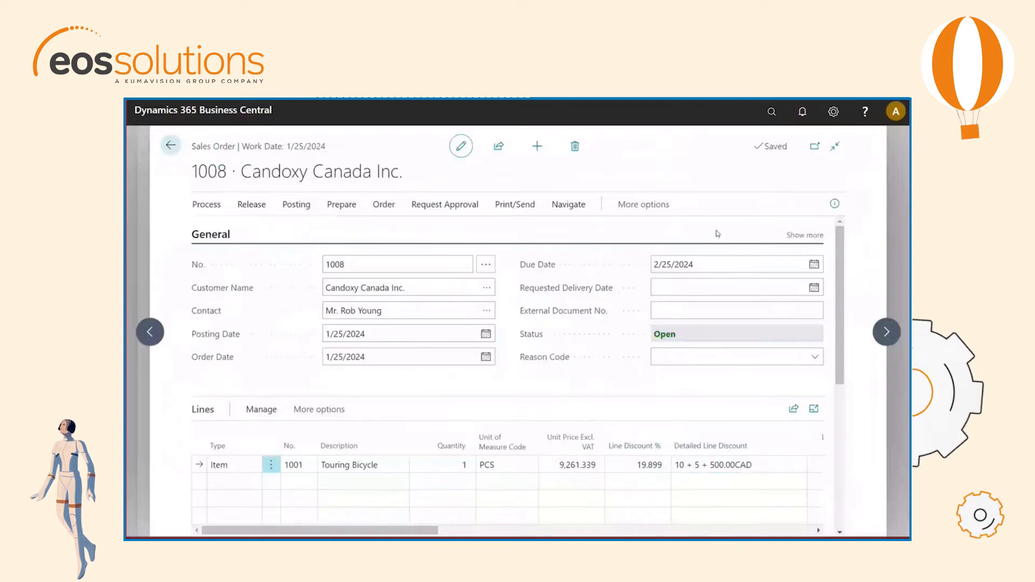
- Find the Sales Price Lists page and open the default price list S00001
click(772, 112)
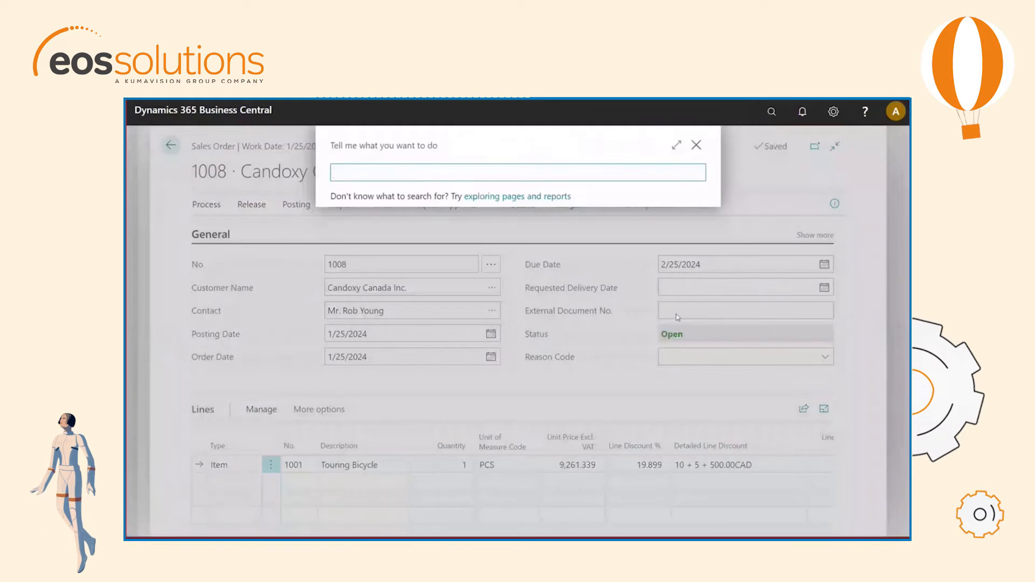
text(sales price)
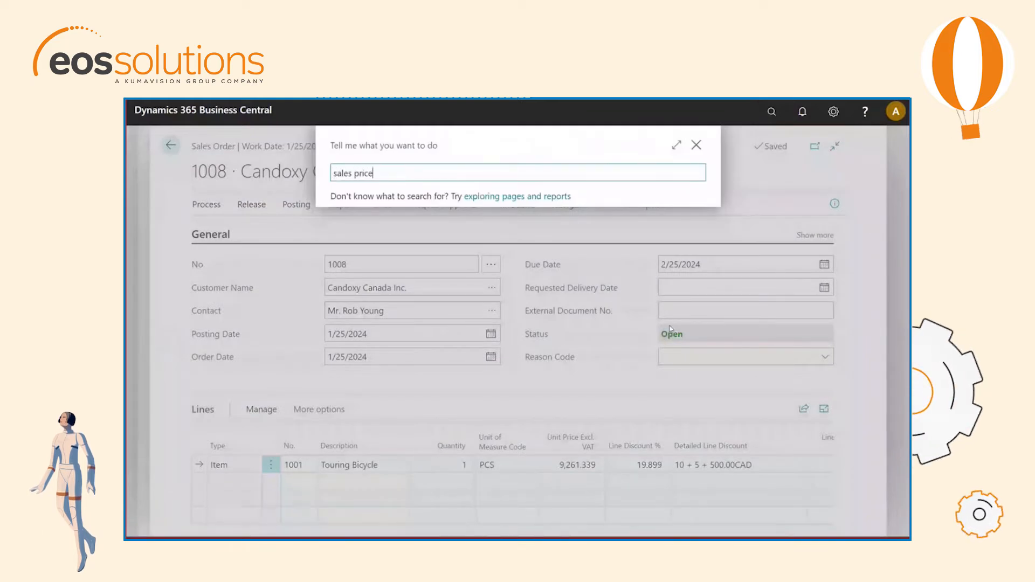
click(404, 223)
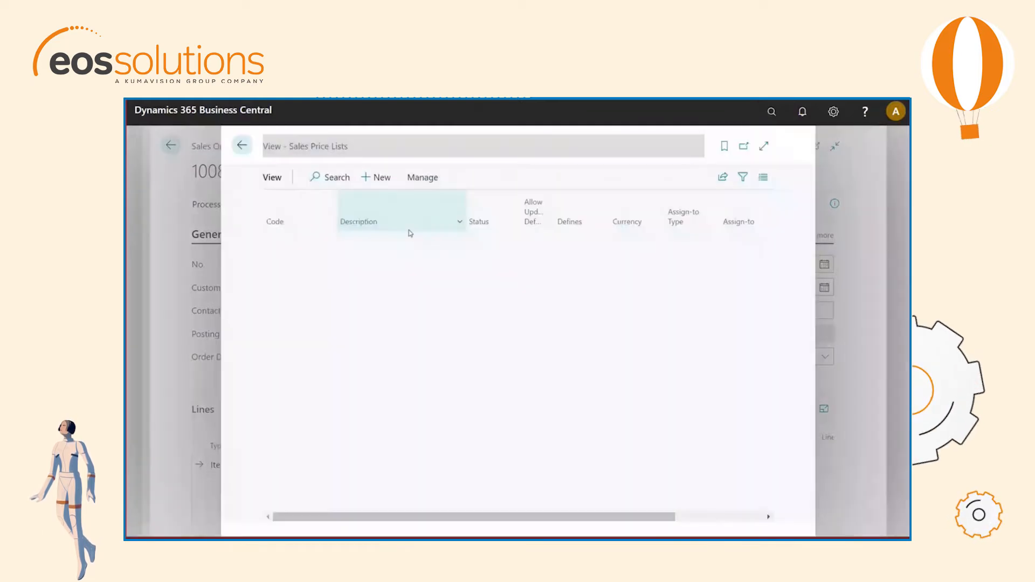
click(291, 240)
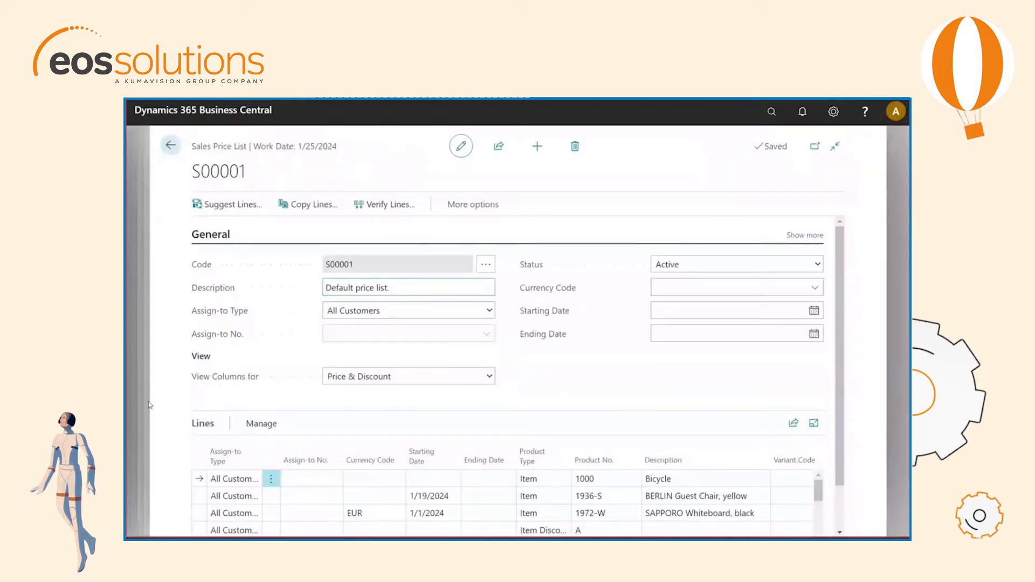
- Examine the detailed discounts of the Bicycle line in the price list, then close them
scroll(202, 399, down, 1)
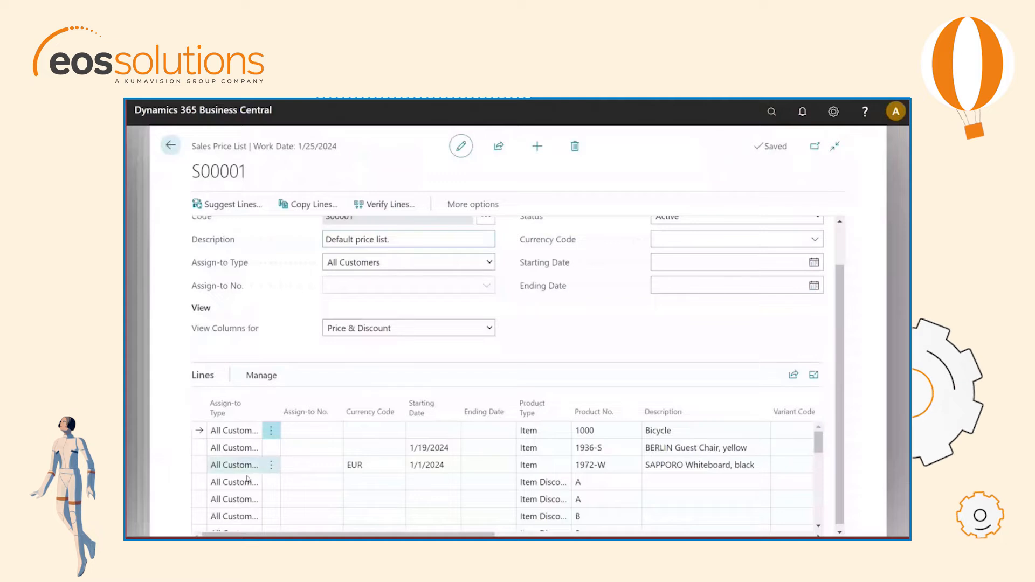
drag(283, 534, 548, 533)
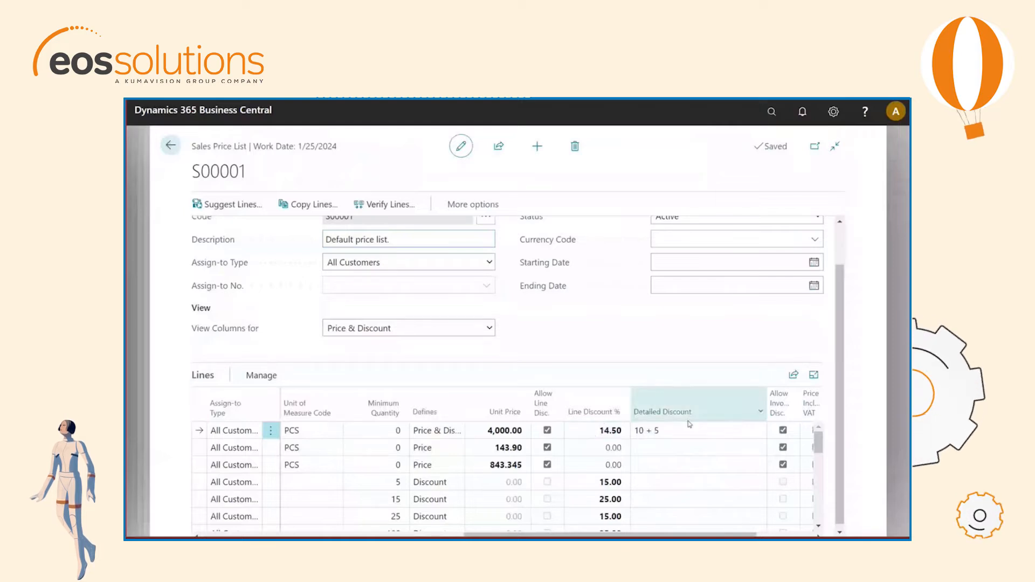
click(744, 430)
click(756, 430)
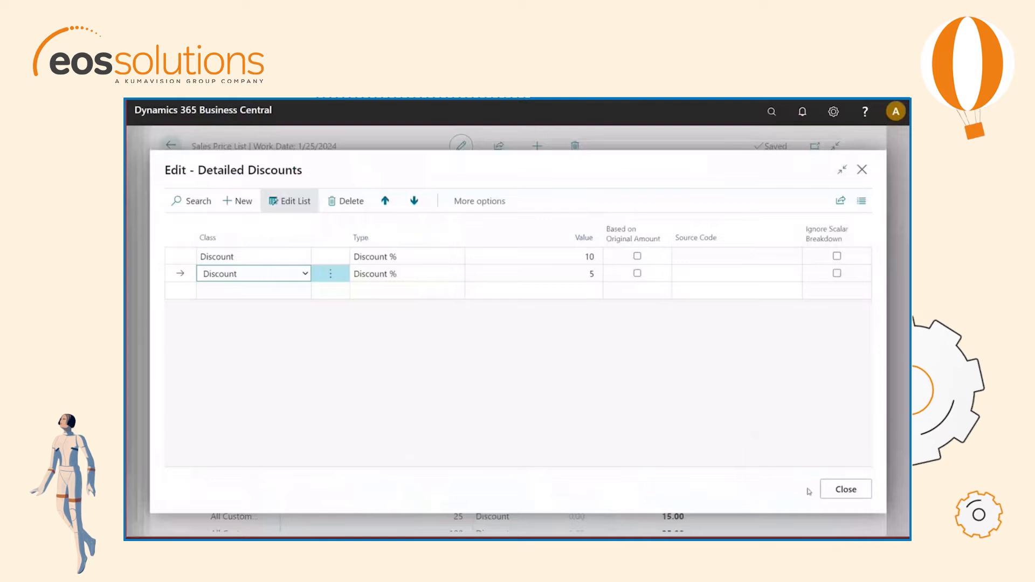
click(846, 489)
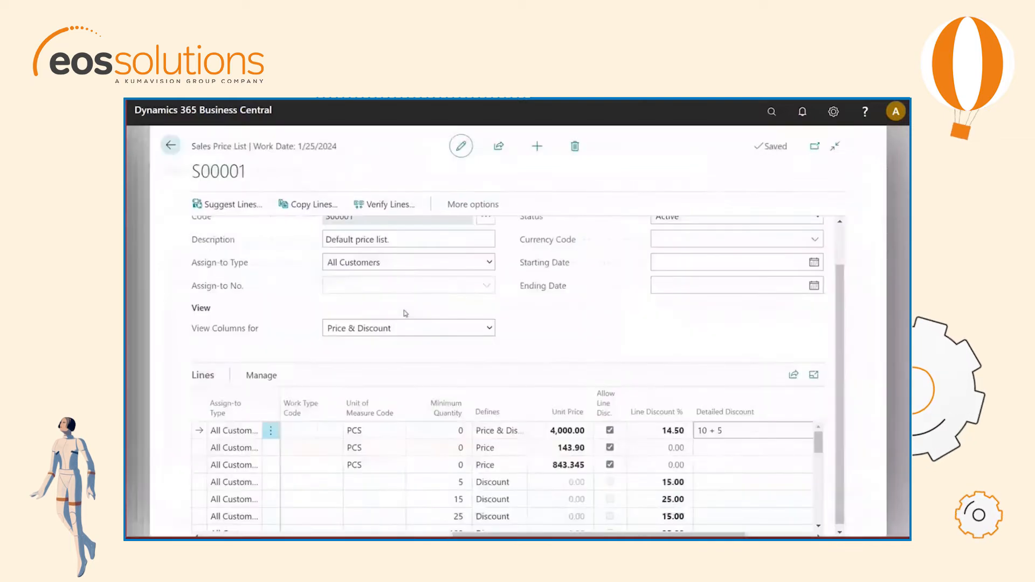
- Return to the sales order and add an item line for the Bicycle (item 1000) with a quantity of 1
click(169, 147)
click(242, 150)
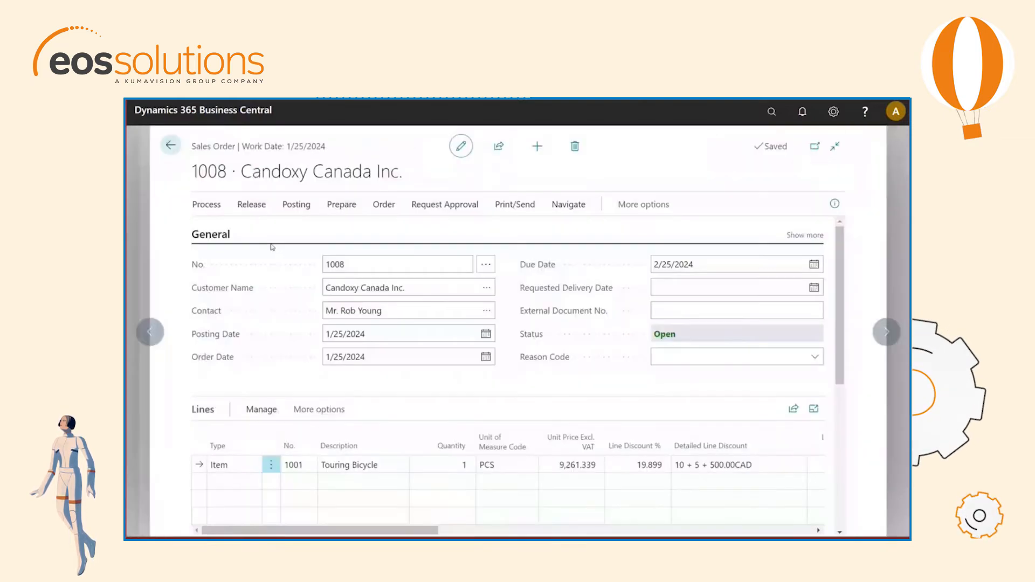
click(238, 482)
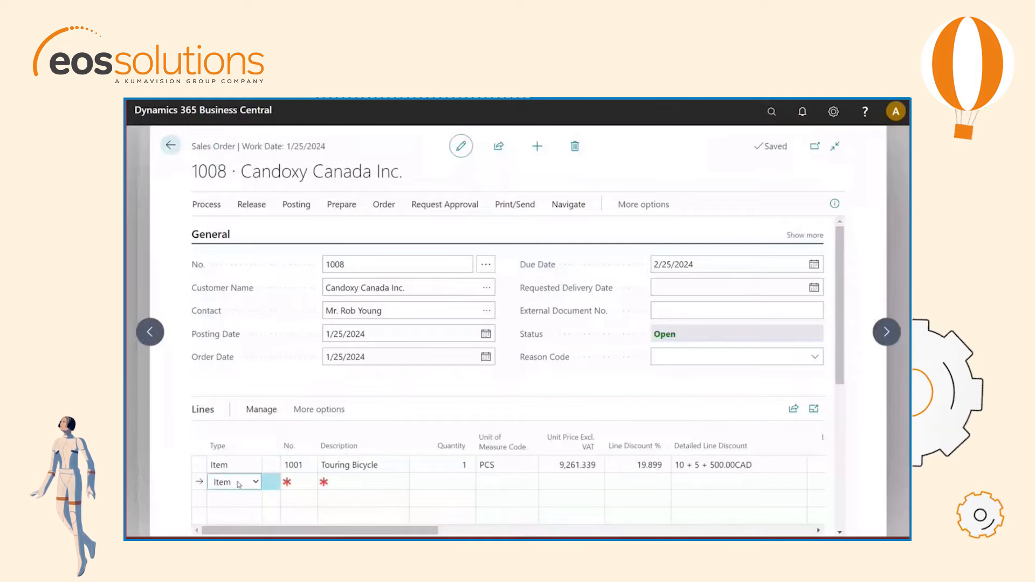
click(304, 482)
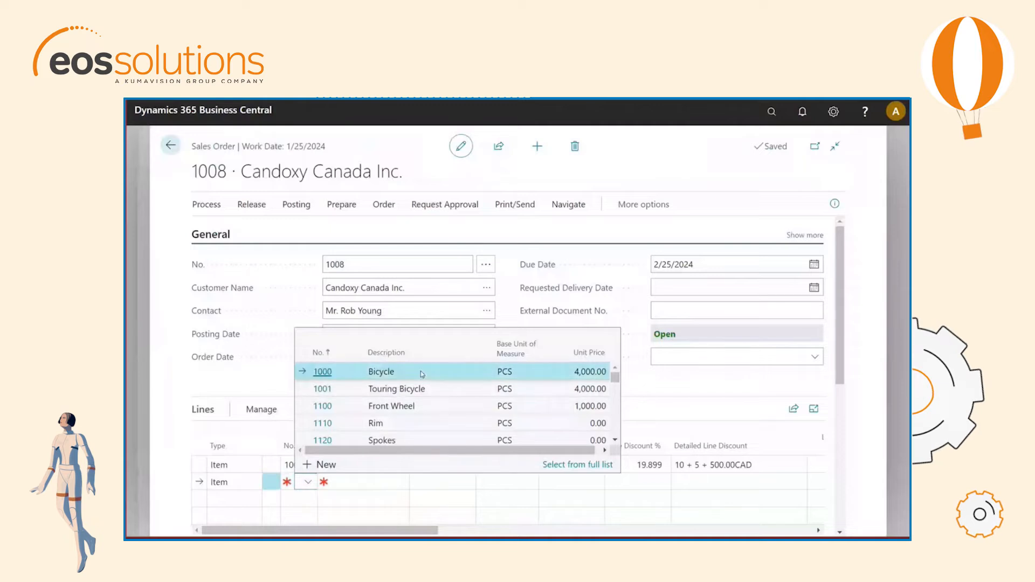
click(420, 373)
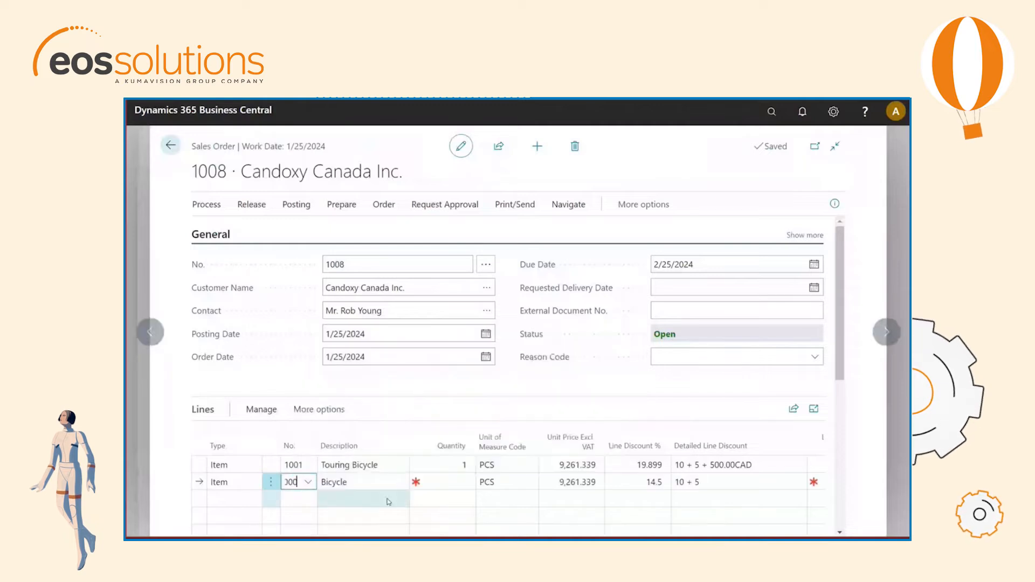
click(451, 475)
text(1)
key(Tab)
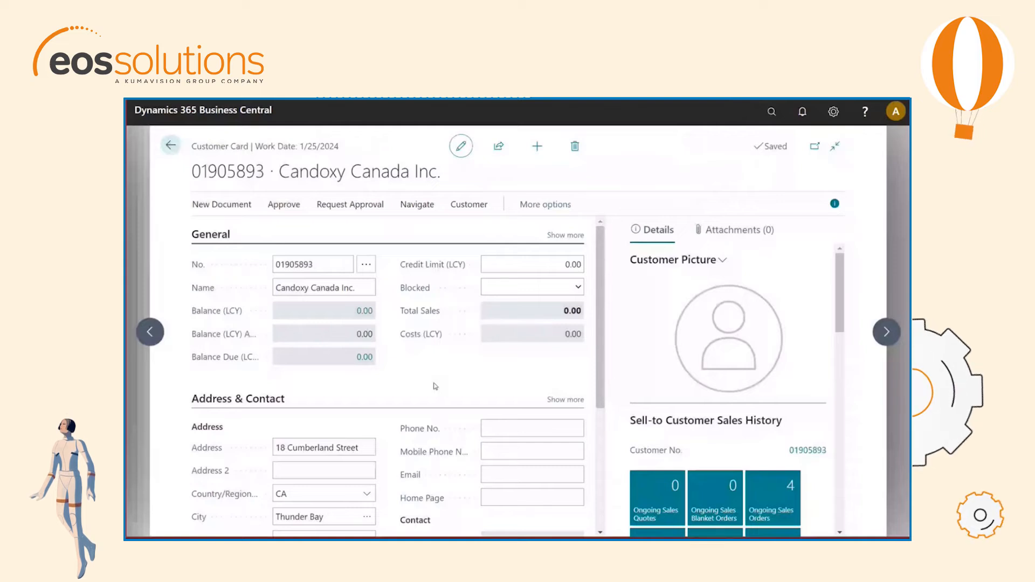
- Find the invoice discounts from the customer card, view the customer's discount line, and return to the card
key(alt+q)
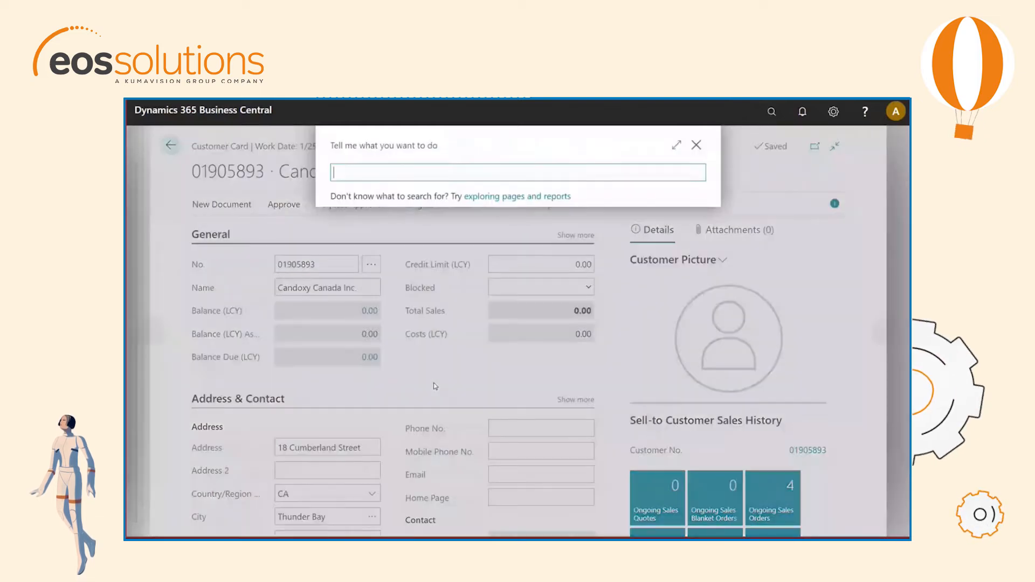
text(invoice)
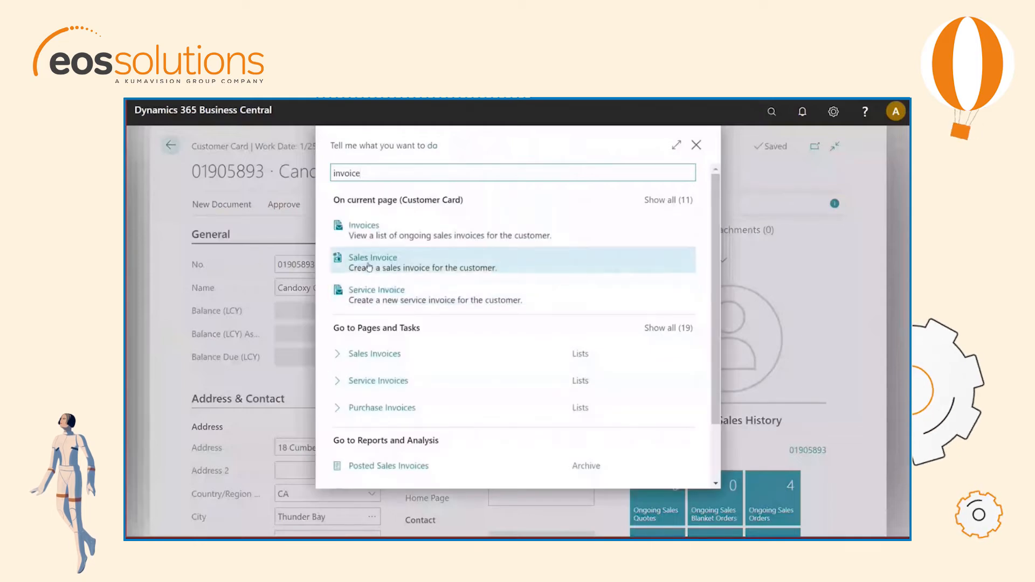
text( disc)
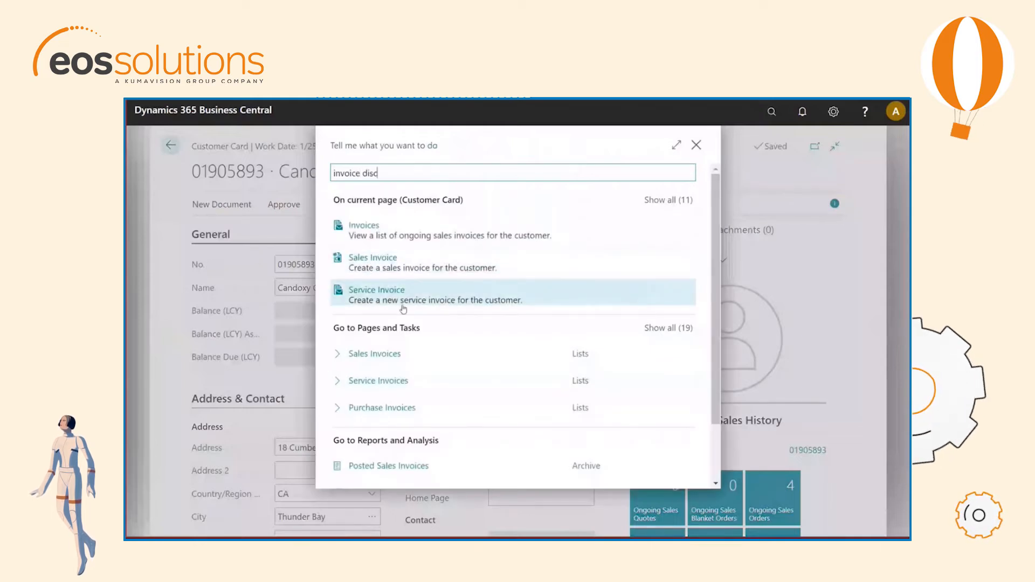
click(404, 229)
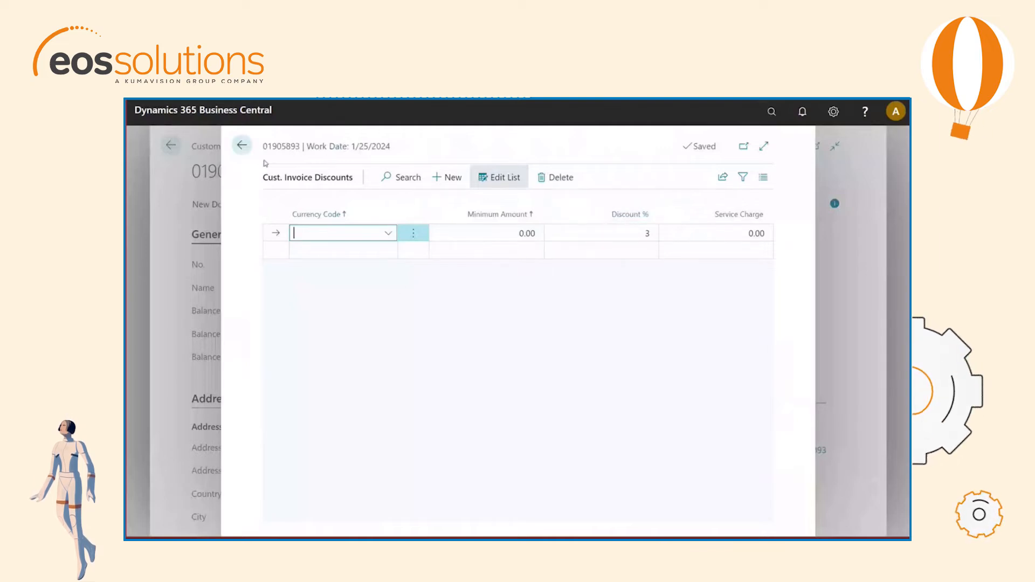
click(242, 145)
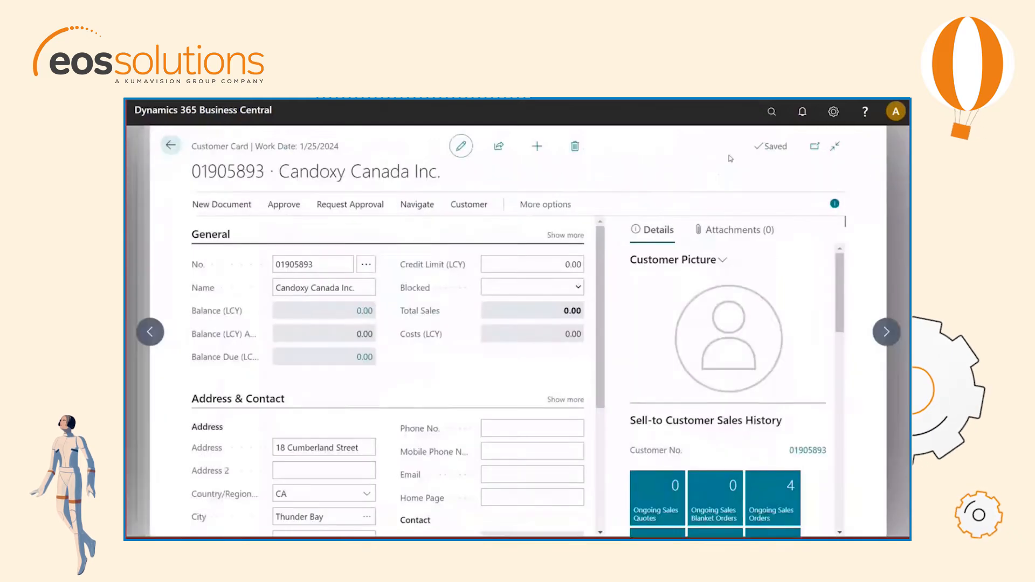
- Search for "payment terms" and open the Payment Terms page
click(768, 118)
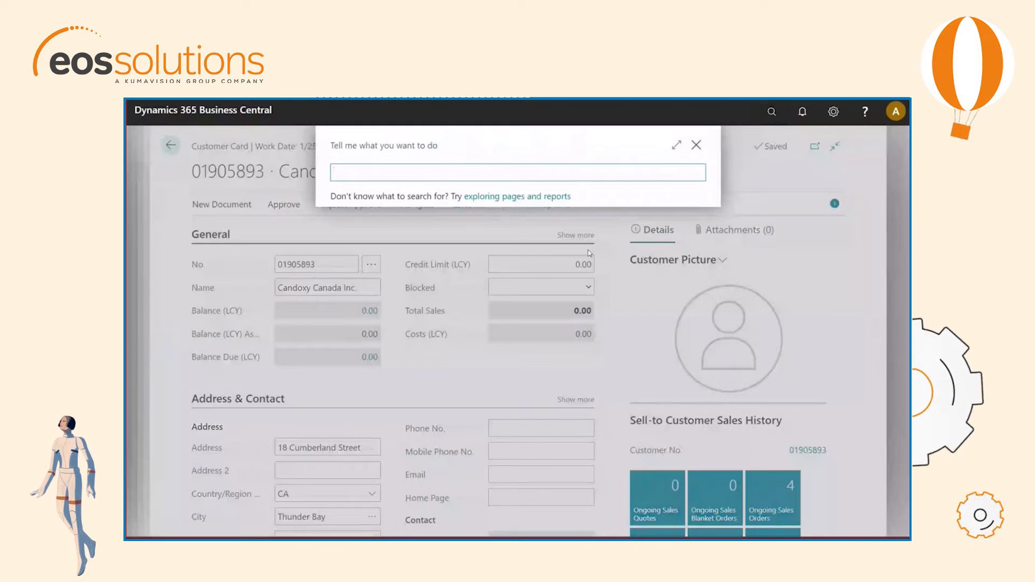
text(pay)
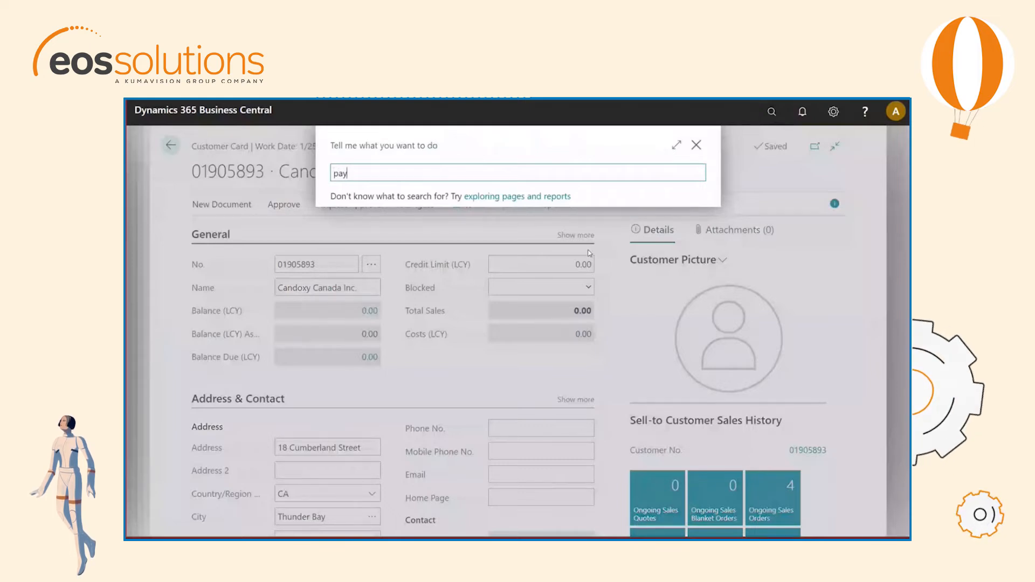
text(ment terms)
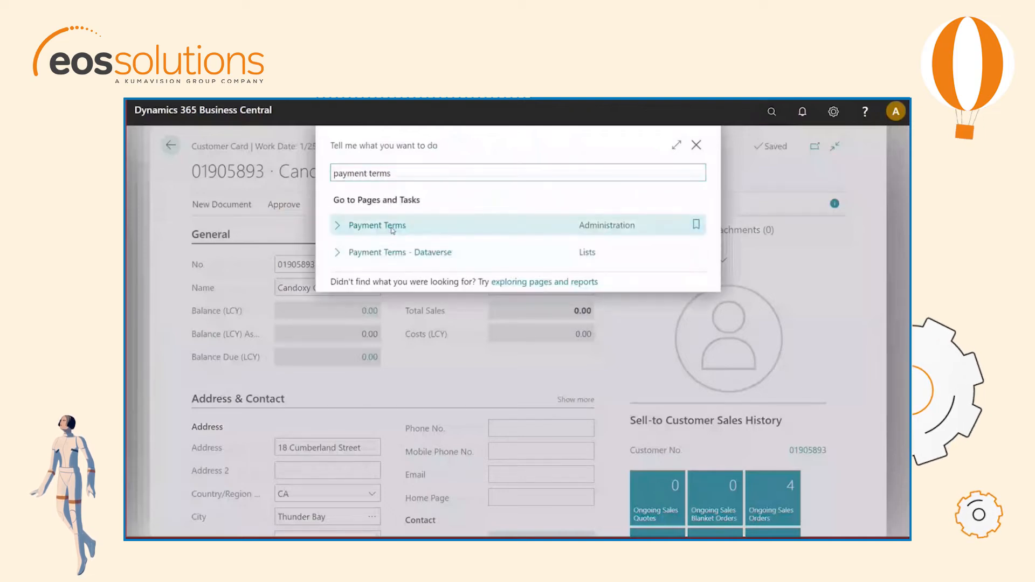
click(392, 227)
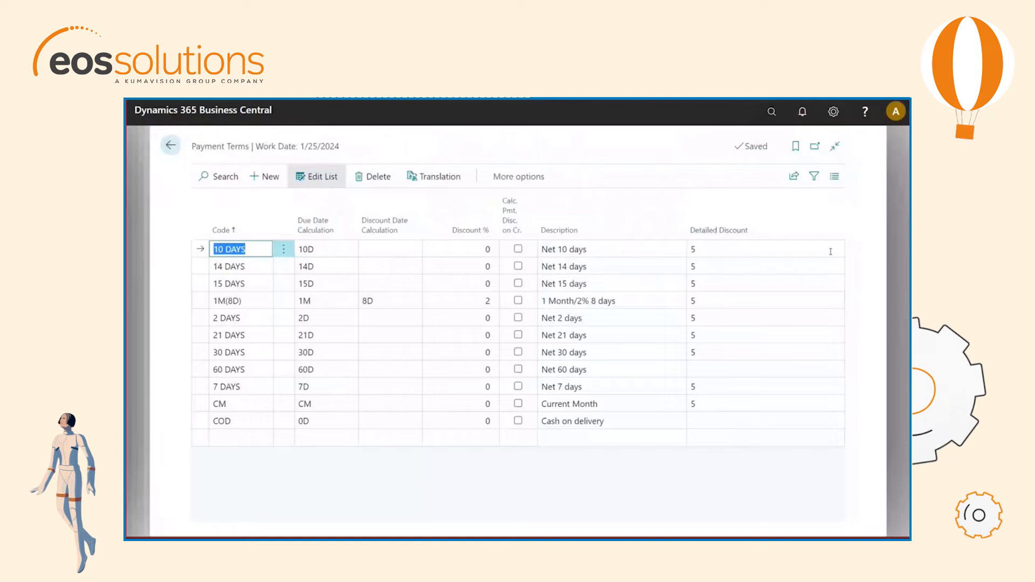
- Examine the detailed discounts of the 14 DAYS and 10 DAYS payment terms, closing each one after viewing
click(818, 264)
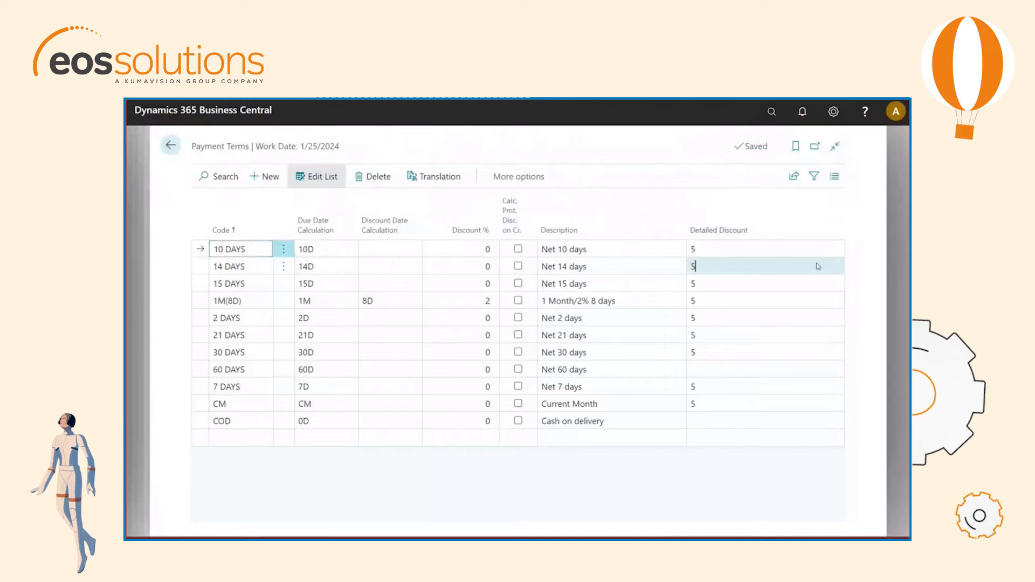
click(834, 266)
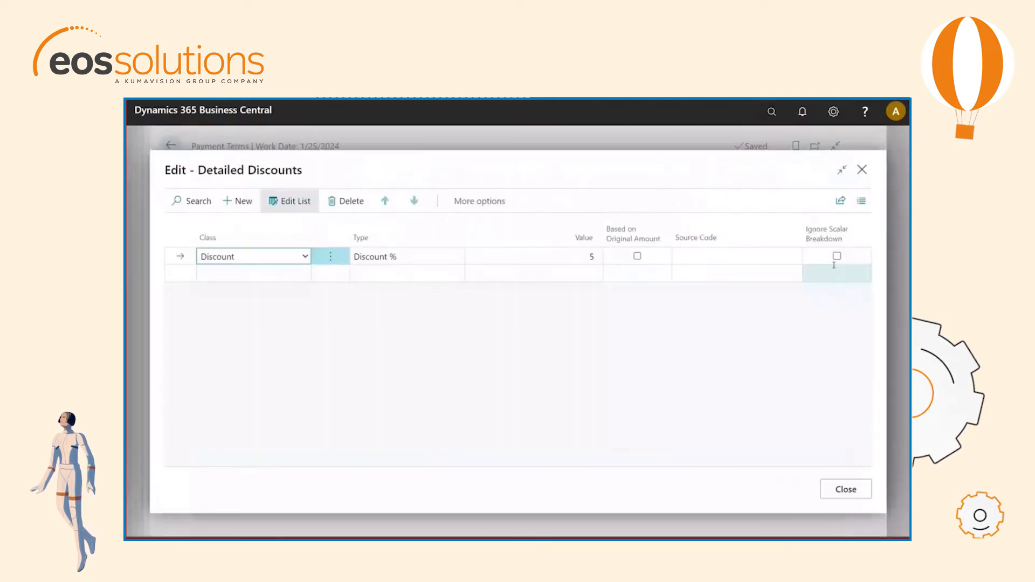
key(Escape)
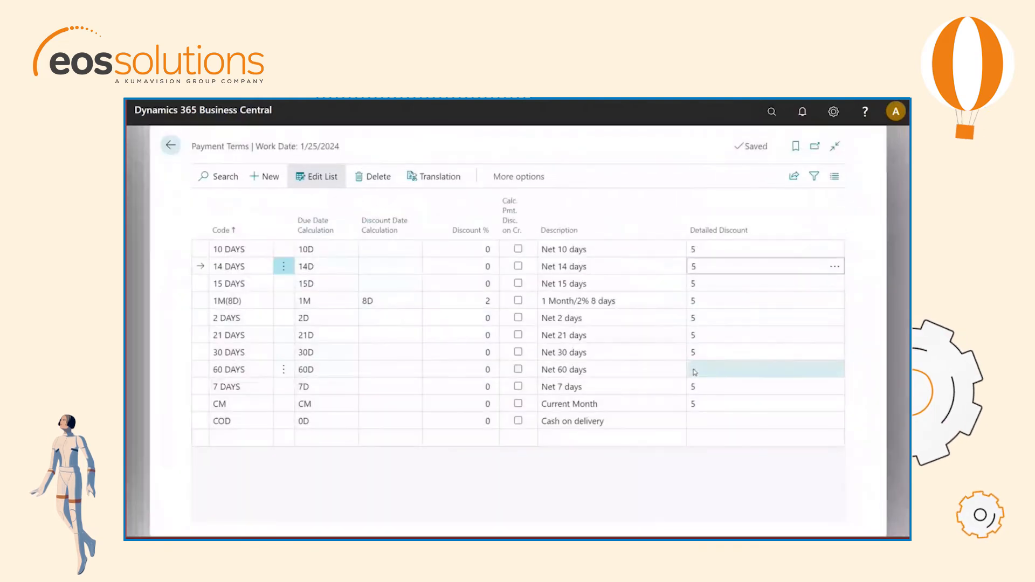
click(536, 465)
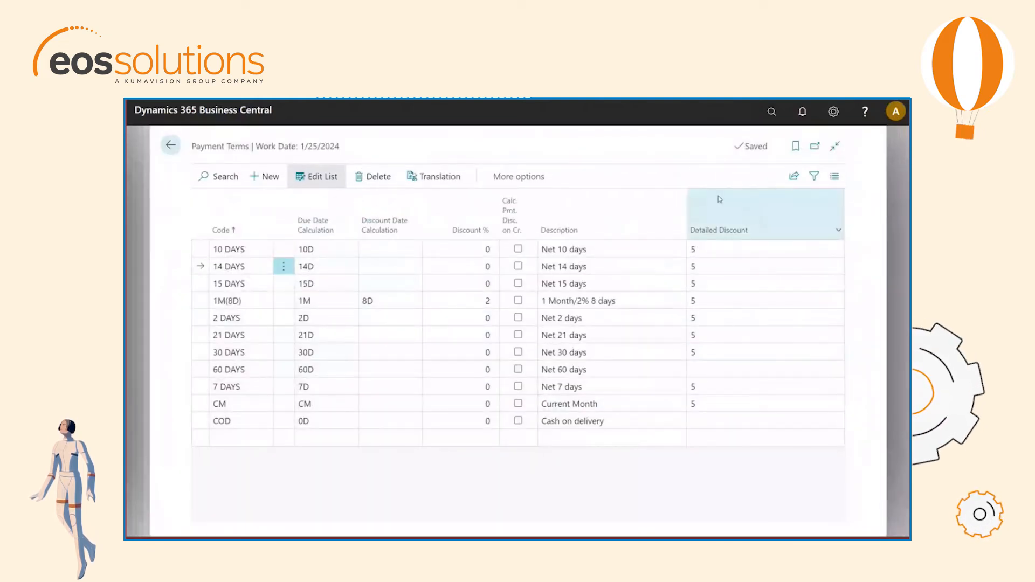
click(745, 253)
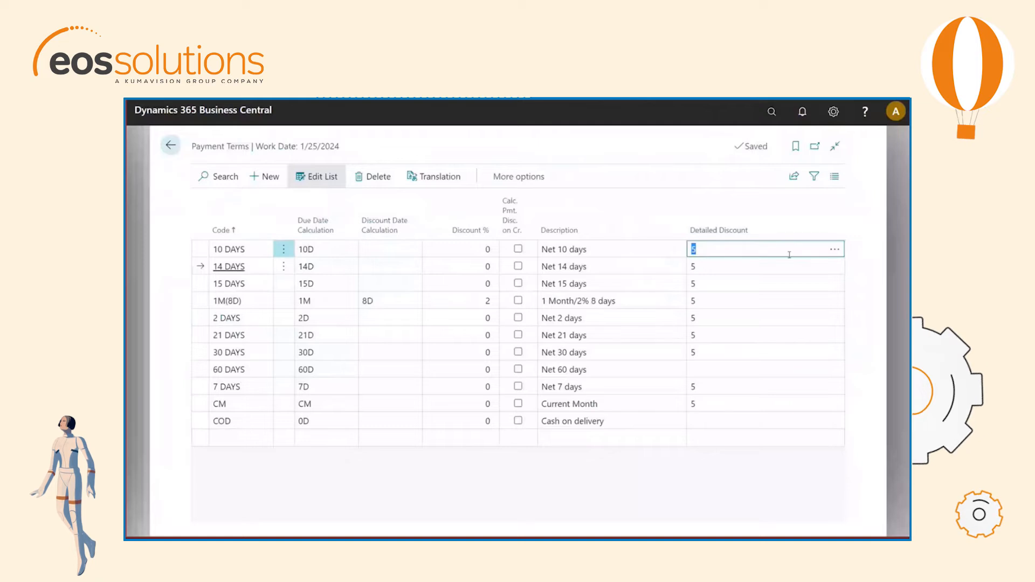
click(835, 252)
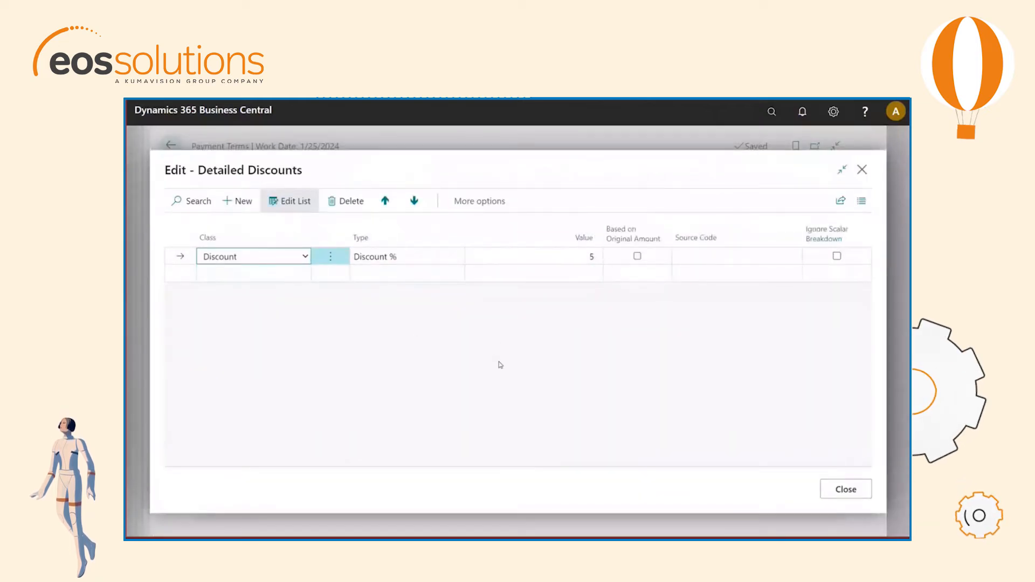
key(Escape)
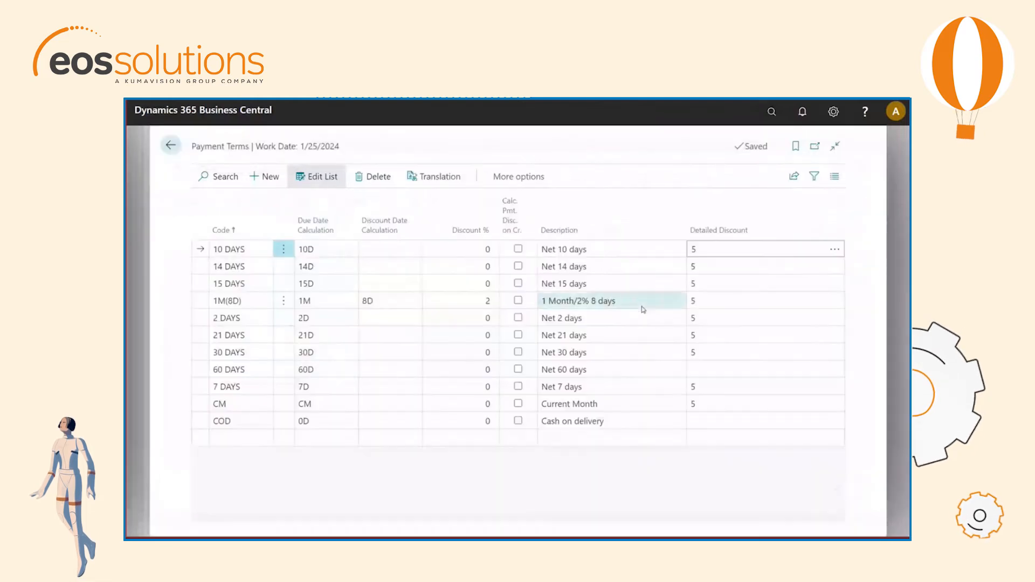
- Find the Shipment Methods page, examine the detailed discounts of the CFR method, and go back to the sales order
click(773, 116)
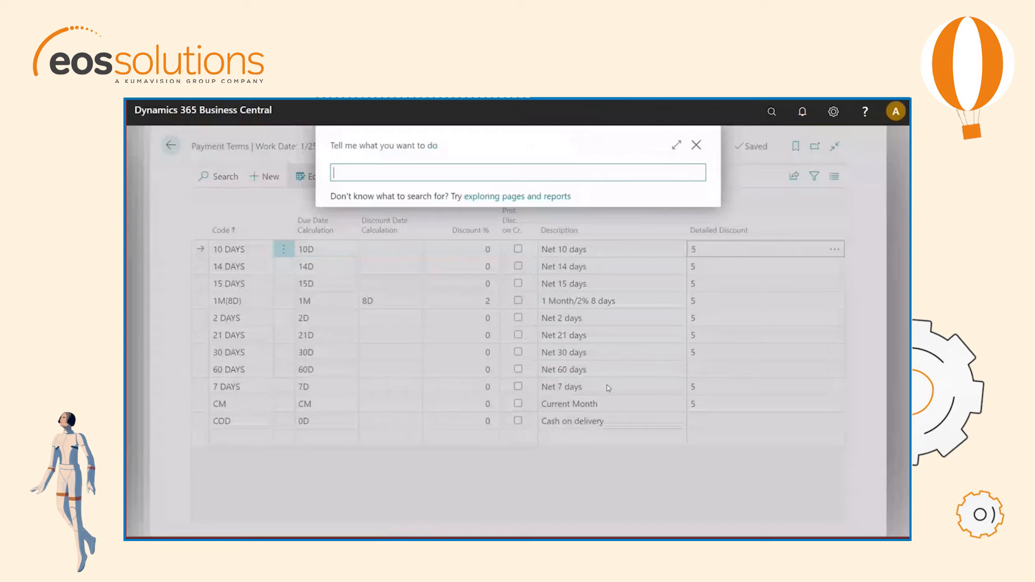
text(shipme meth)
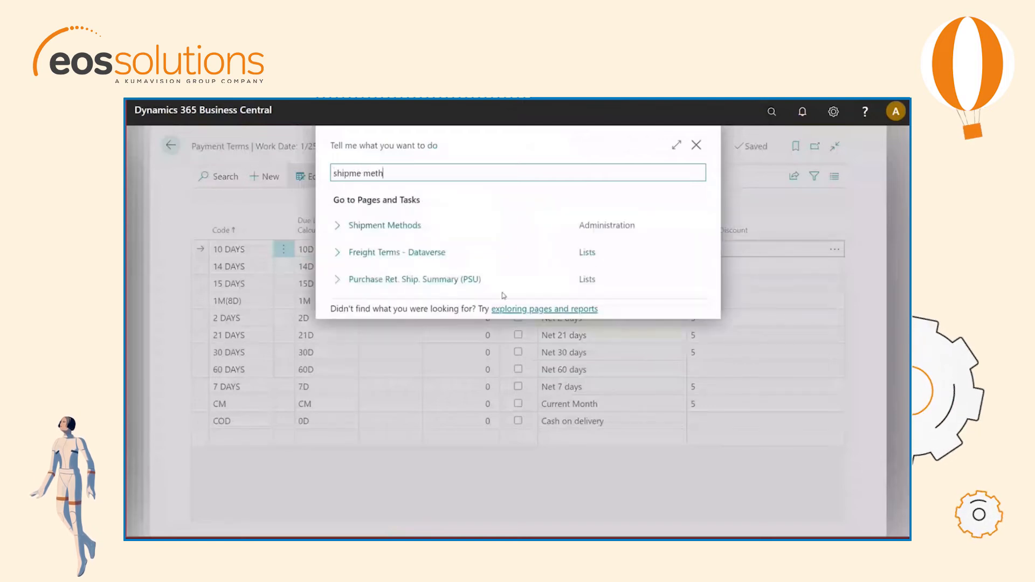
click(402, 227)
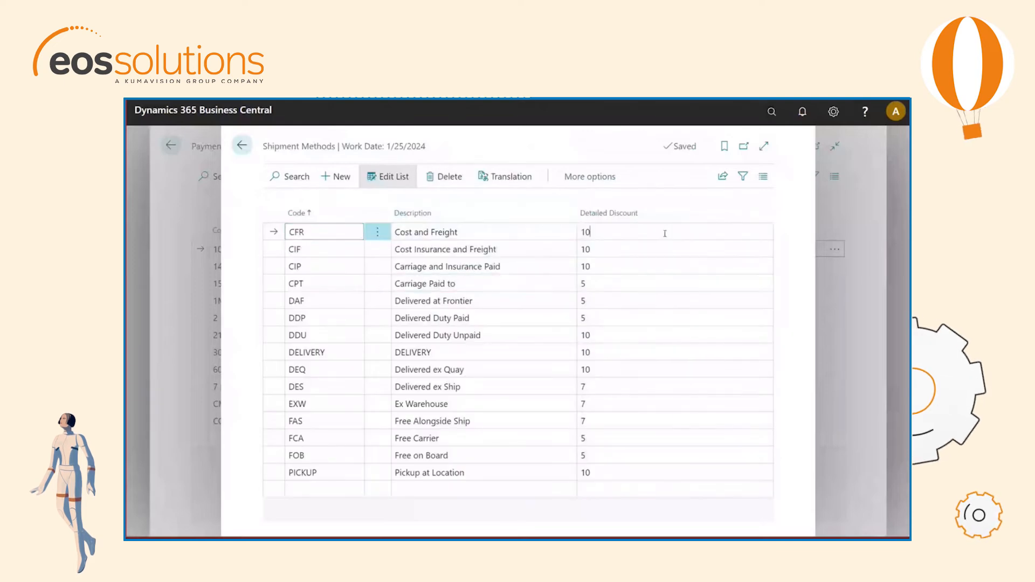
click(701, 231)
click(763, 232)
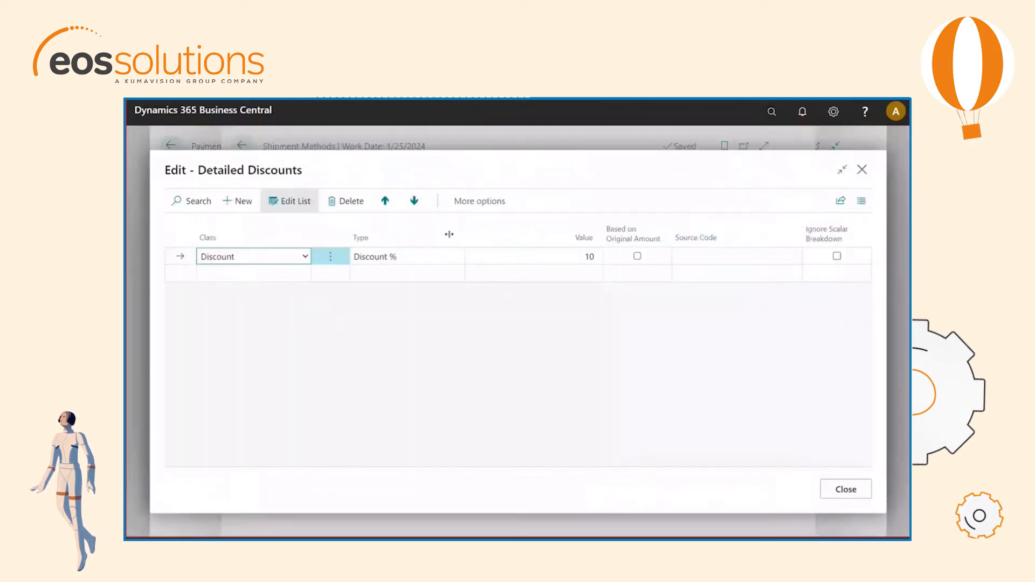
click(861, 492)
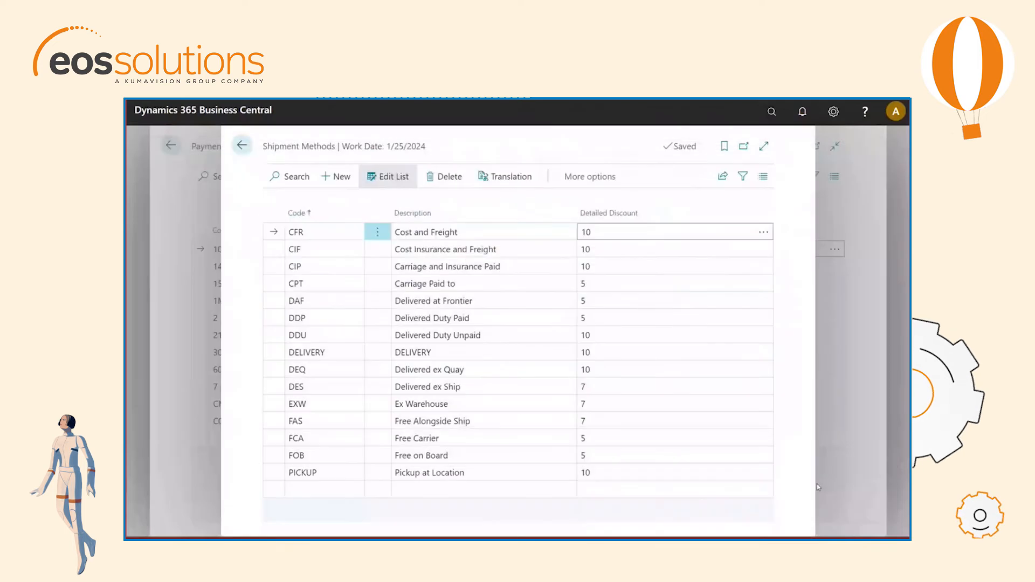
key(Escape)
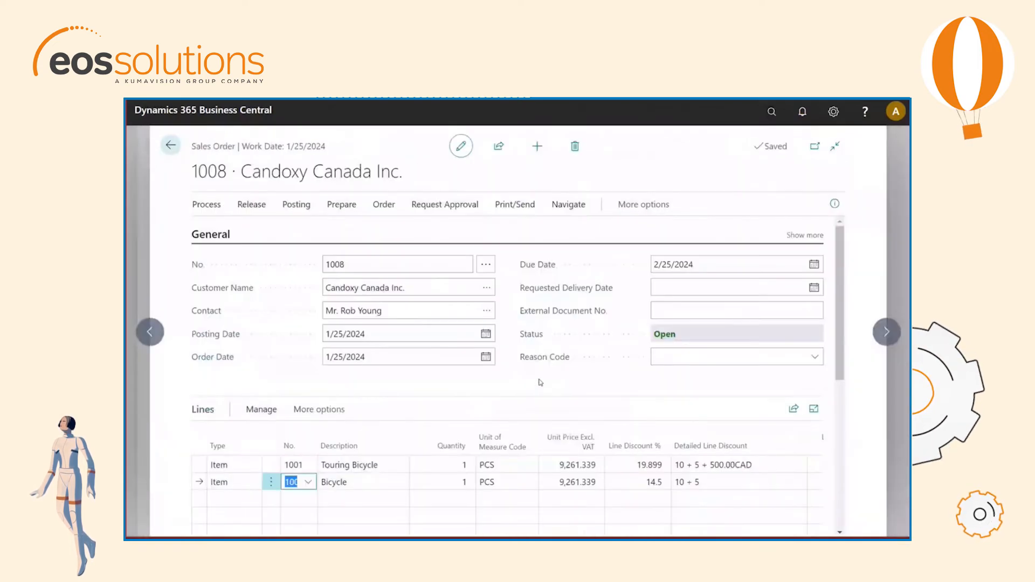
- Open the sales order's Detailed Header Discount and examine its discount lines and their source codes
click(444, 395)
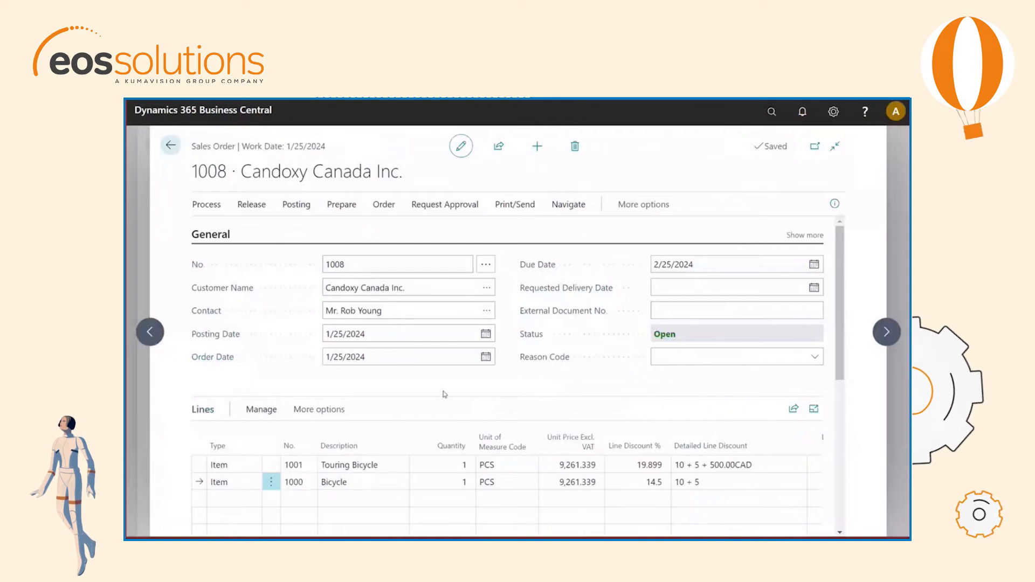
scroll(444, 390, down, 3)
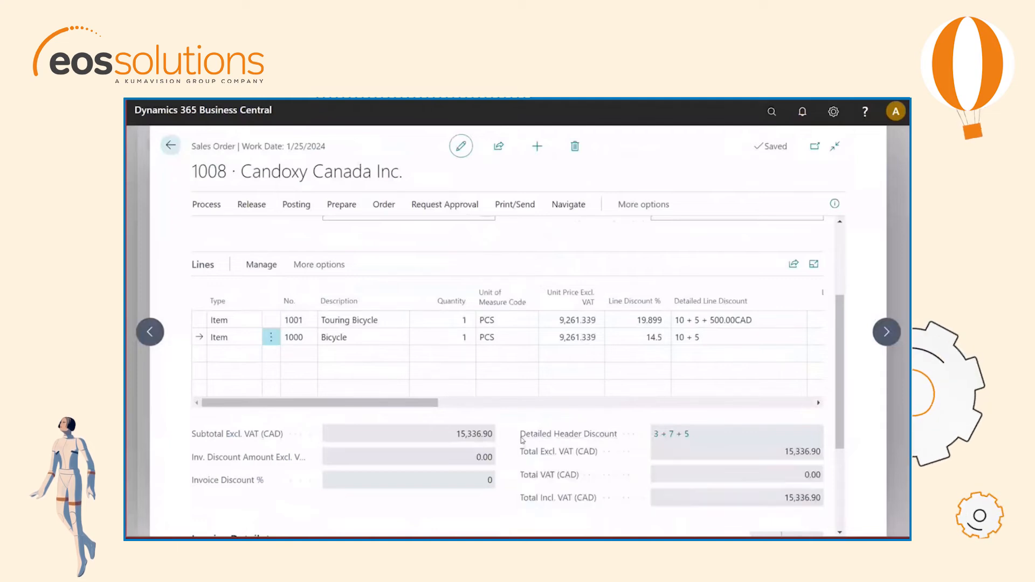
click(666, 436)
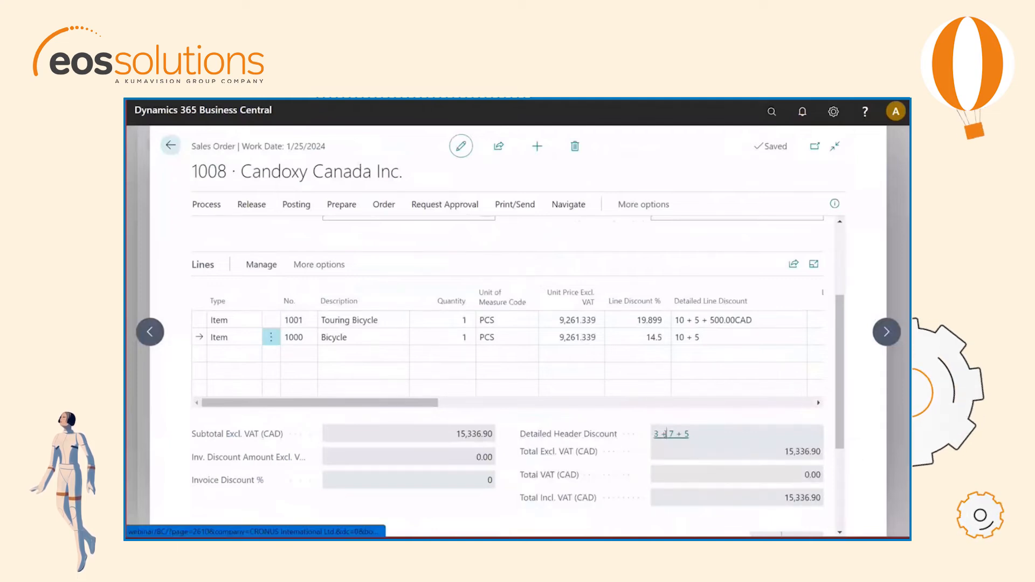
click(406, 262)
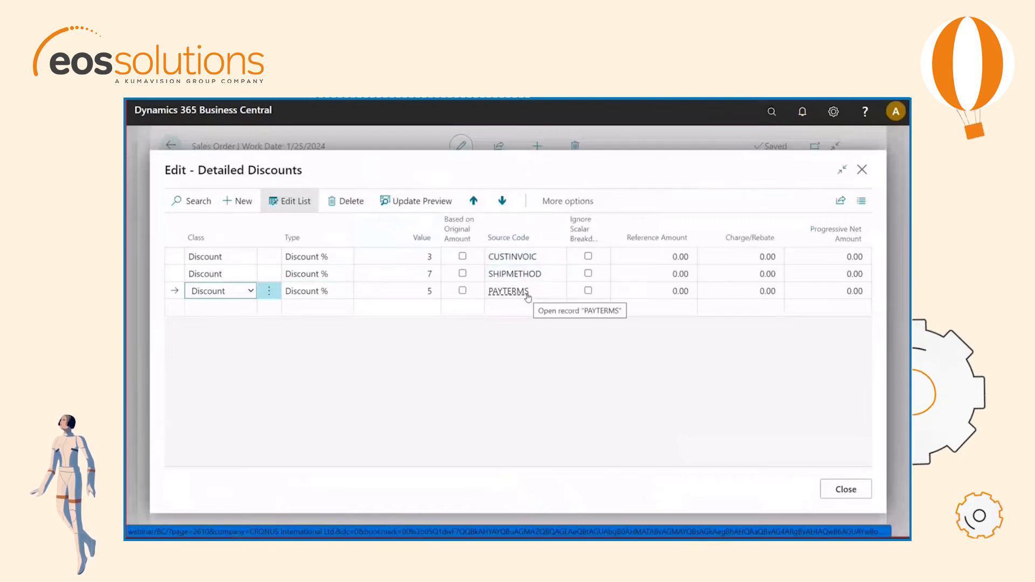
click(557, 381)
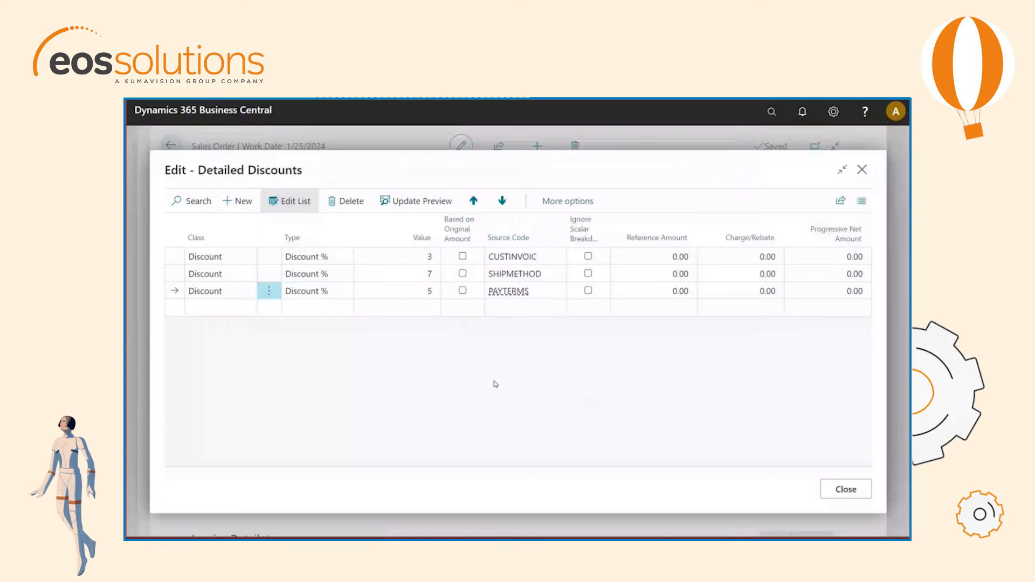
- Search for "cdl source" and open the Source Code Setup (CDL) page
key(alt+q)
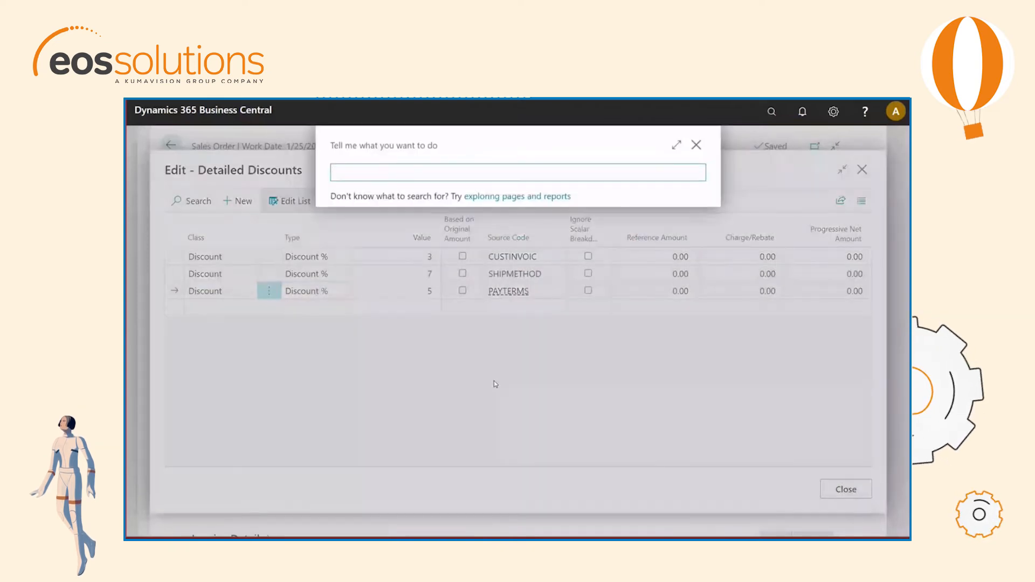
text(cdl source)
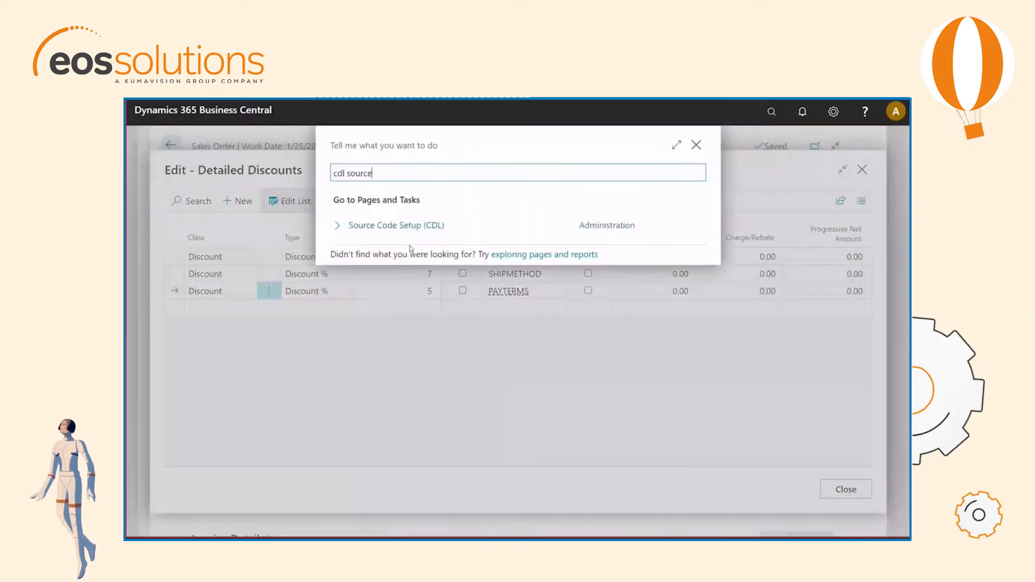
click(415, 226)
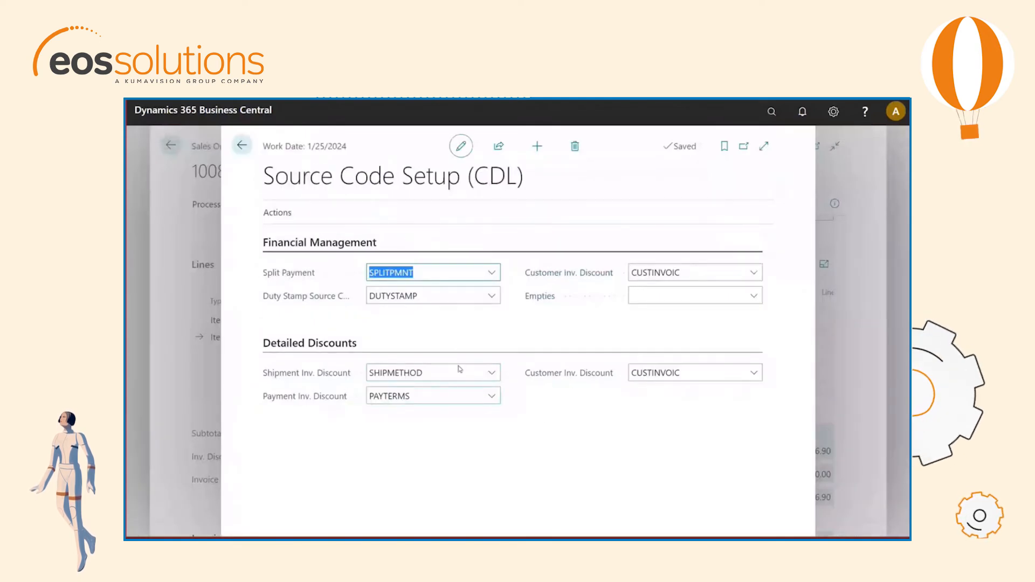
- Go back from the source code setup to the sales order, search for "calc" and calculate the order's invoice discount
click(581, 469)
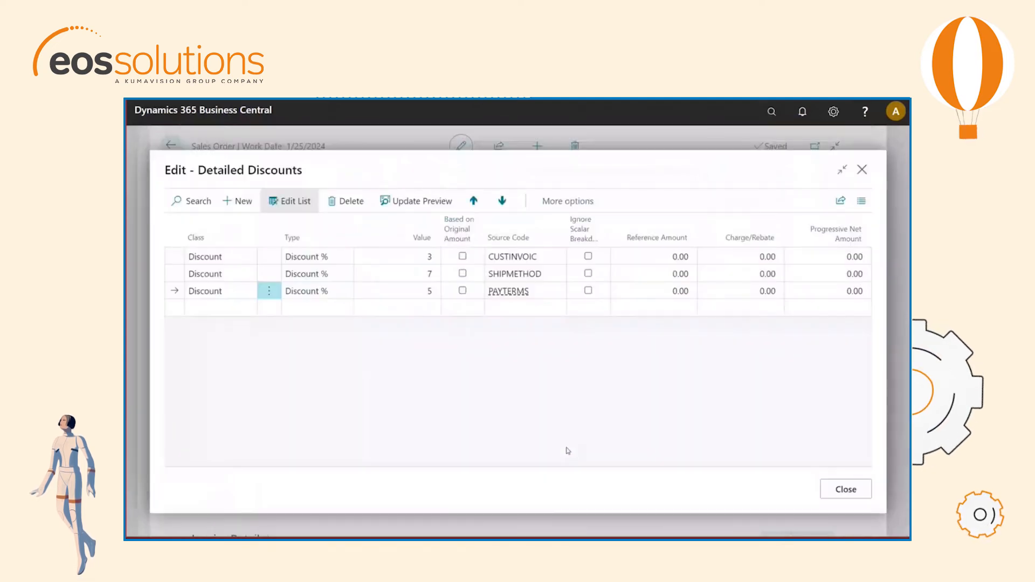
key(Escape)
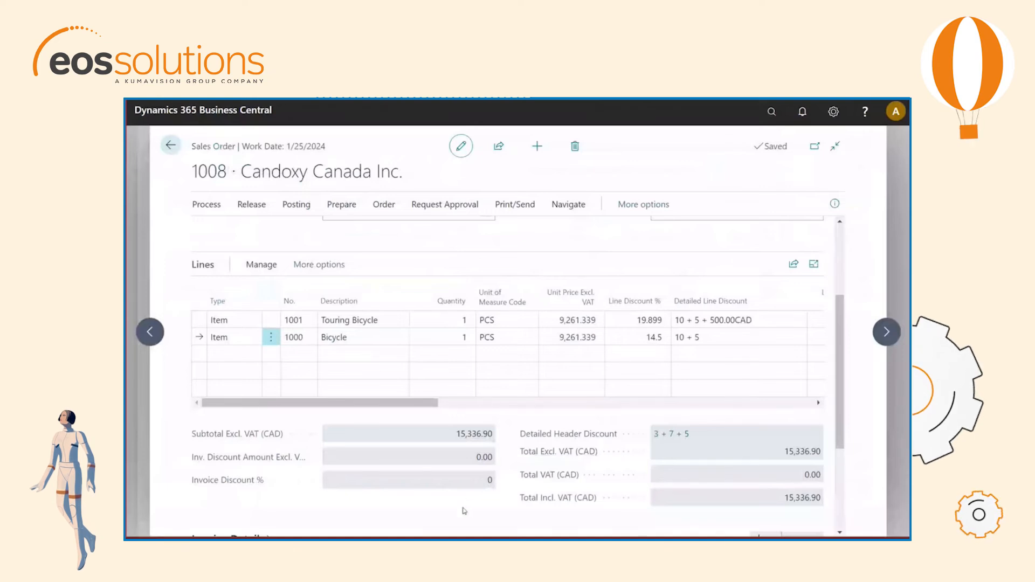
key(alt+q)
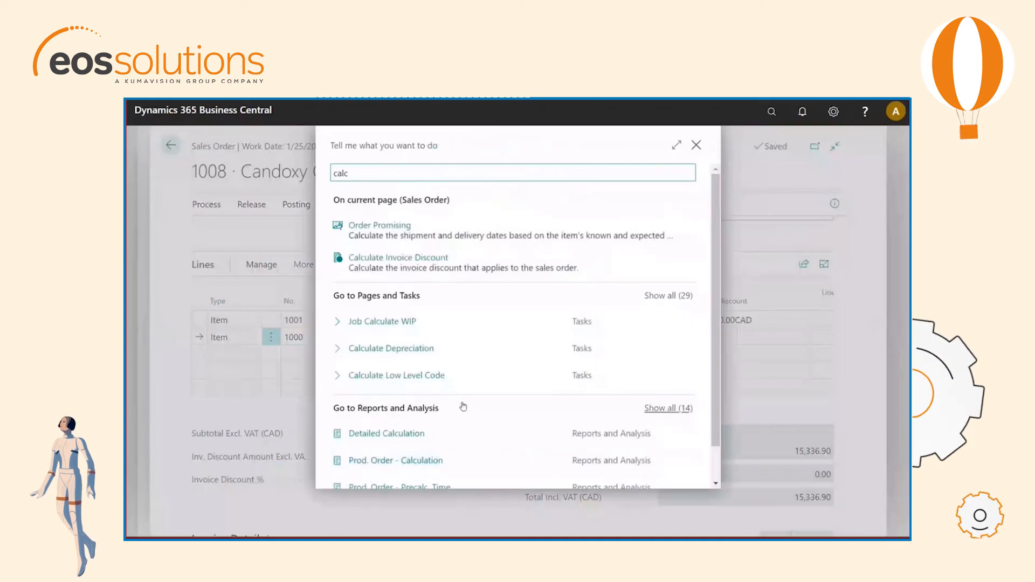
click(422, 268)
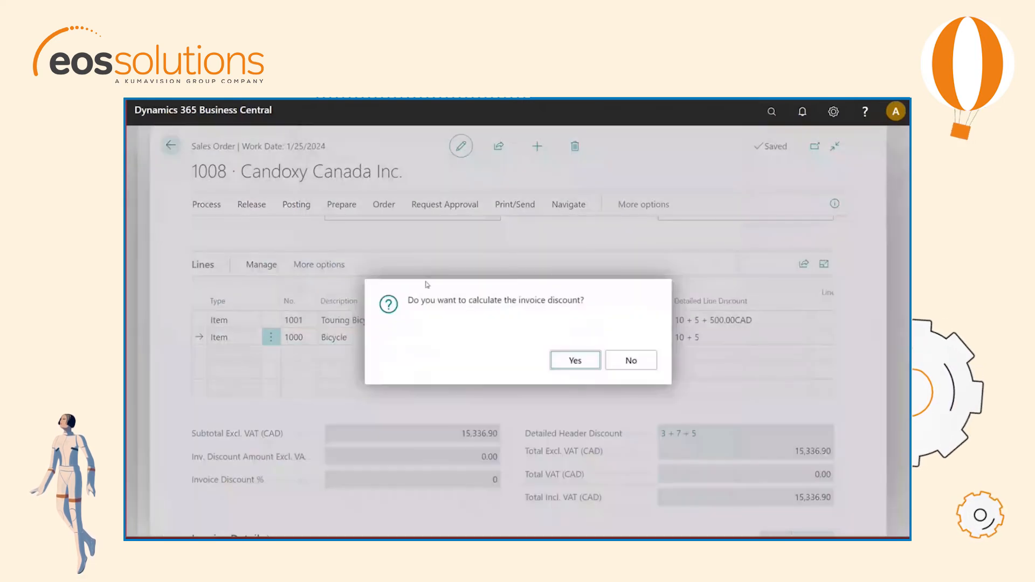
click(575, 365)
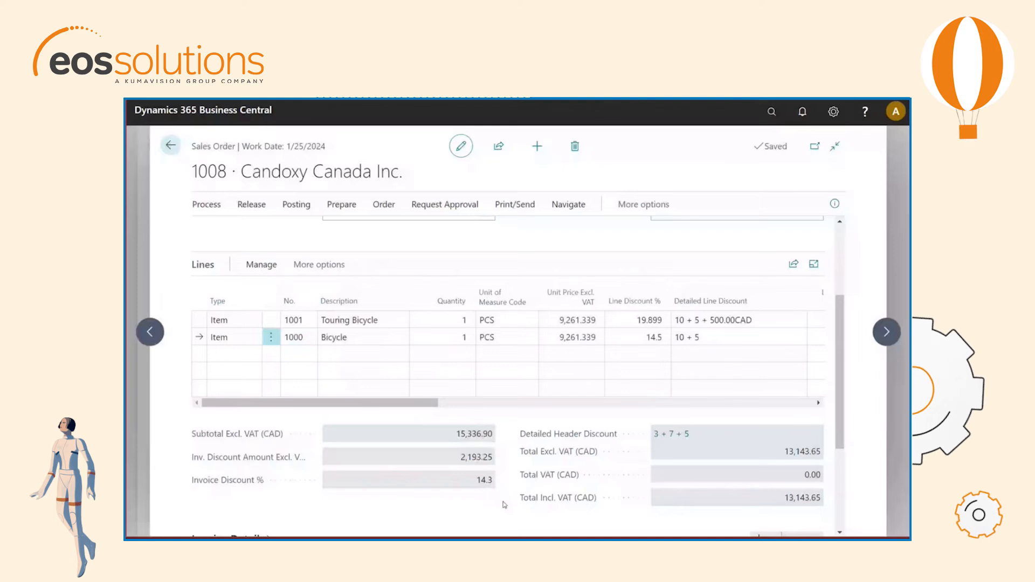
- Mark the CUSTINVOIC, SHIPMETHOD and PAYTERMS header discounts as Based on Original Amount and update the order's invoice discount
click(672, 436)
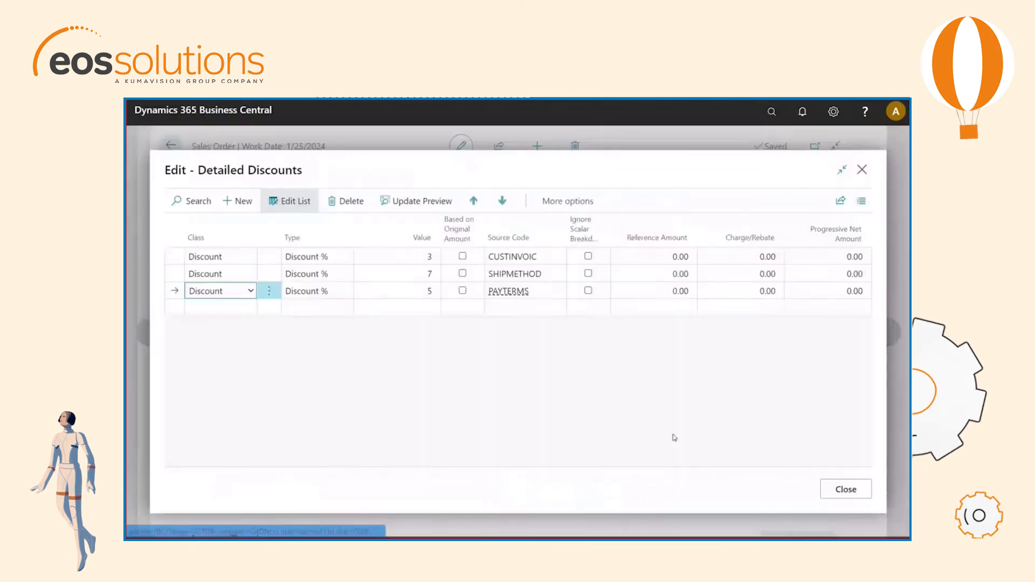
click(462, 257)
click(463, 273)
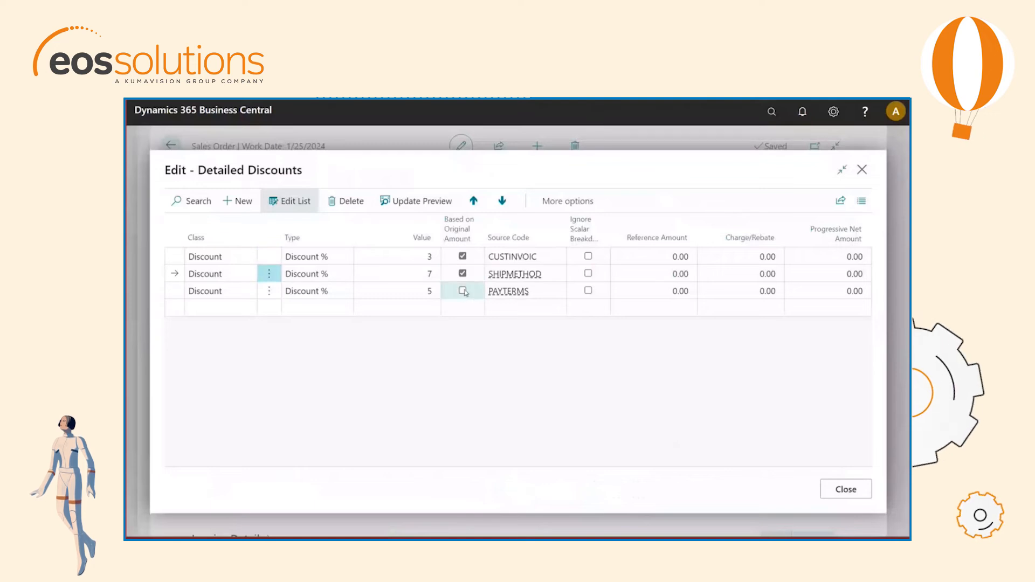
click(462, 291)
click(860, 490)
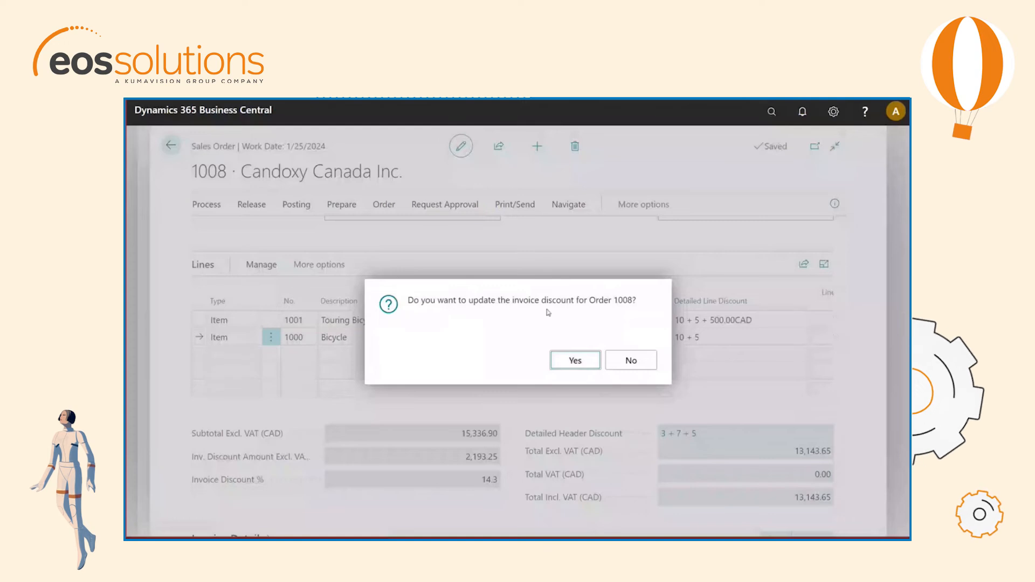
click(575, 366)
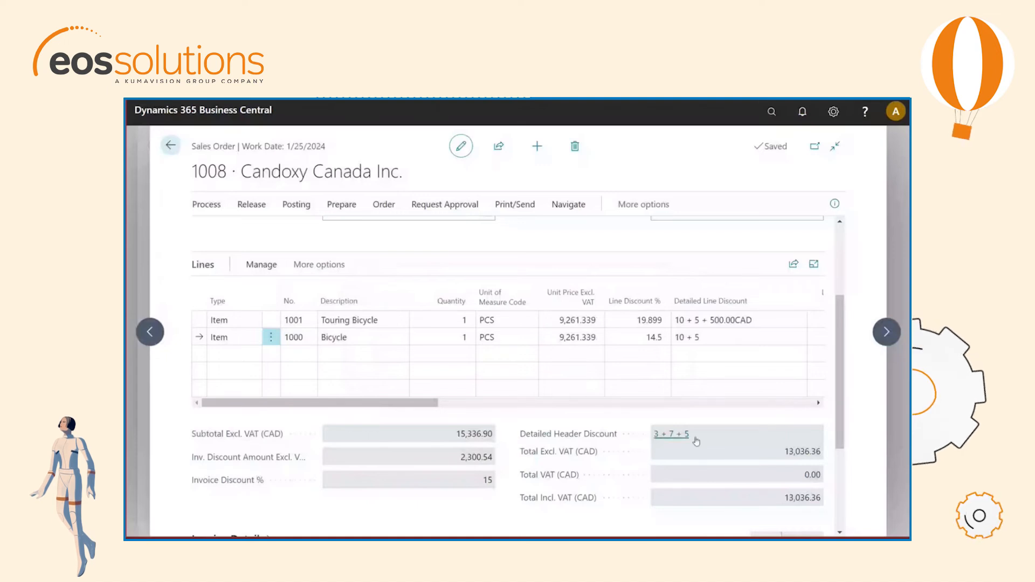
- Reopen the order's detailed header discounts and clear Based on Original Amount for all three discount lines
click(673, 437)
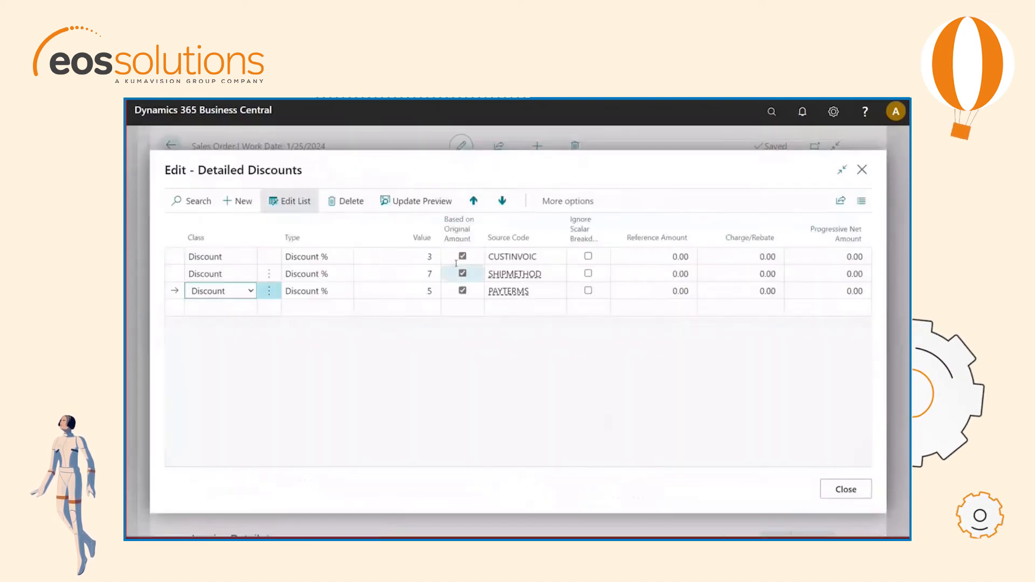
click(464, 275)
click(462, 291)
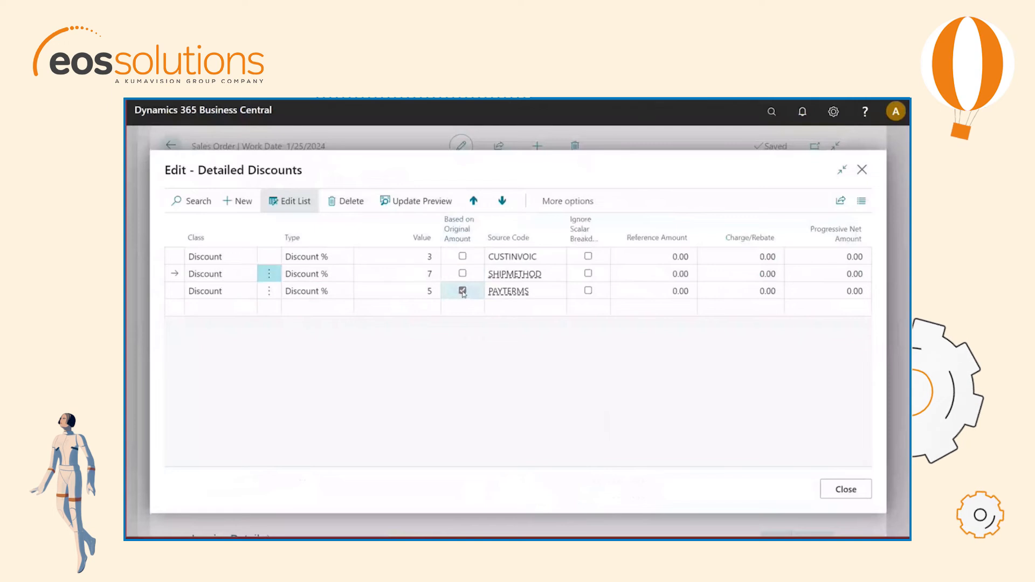
- Add a header discount line of type Discount Amount with value 1000, and update the order's invoice discount
click(314, 311)
click(337, 311)
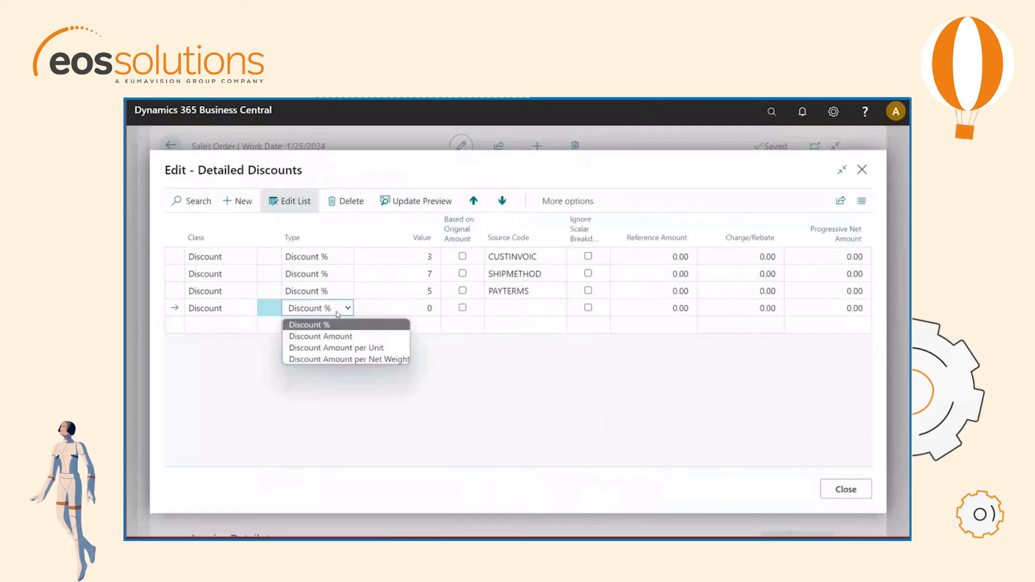
click(321, 336)
key(Tab)
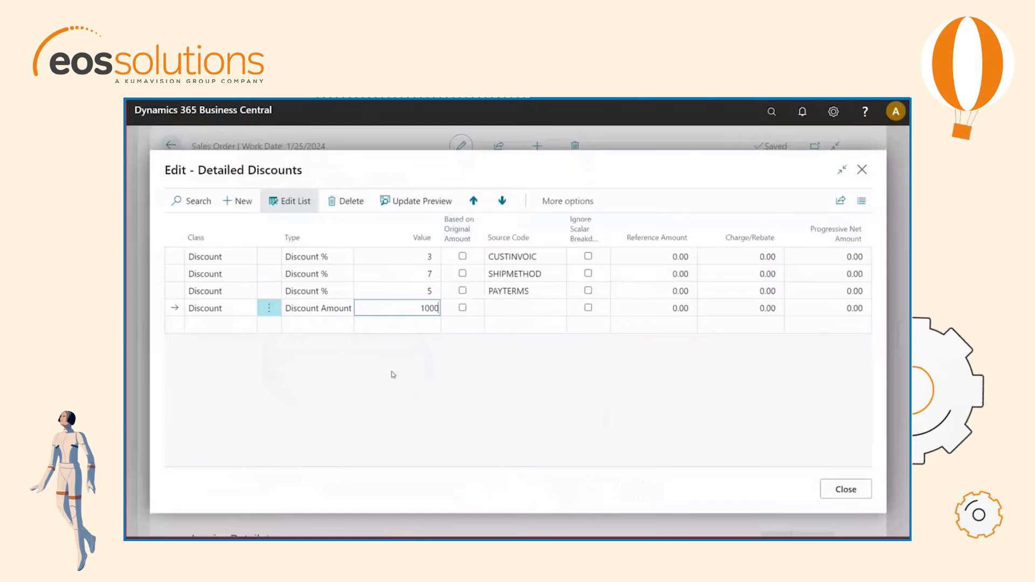
key(Tab)
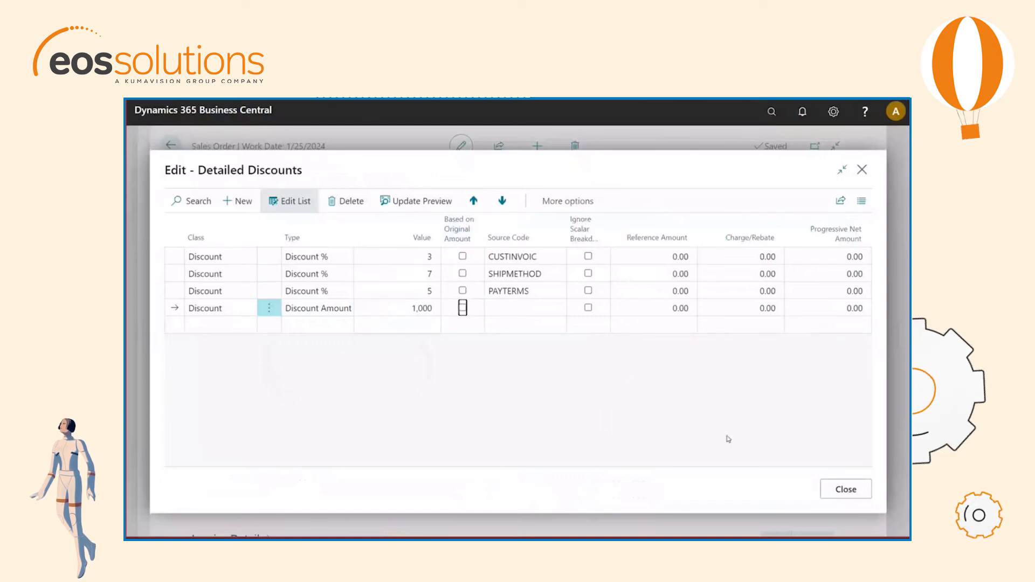
click(842, 490)
click(576, 362)
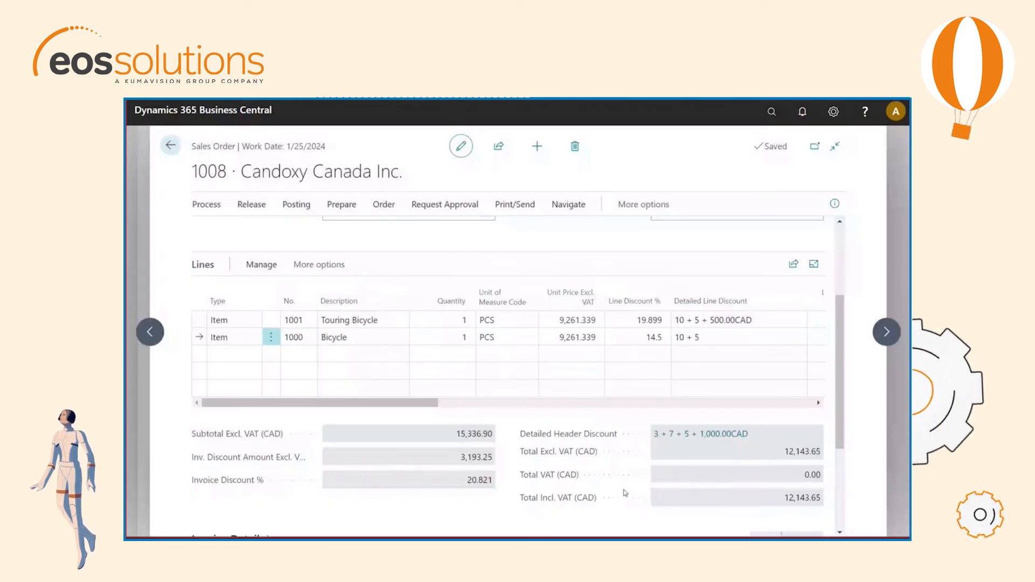
- Search for "feat man", open Feature Management and check for whom the new sales pricing feature is enabled
click(770, 113)
text(feat man)
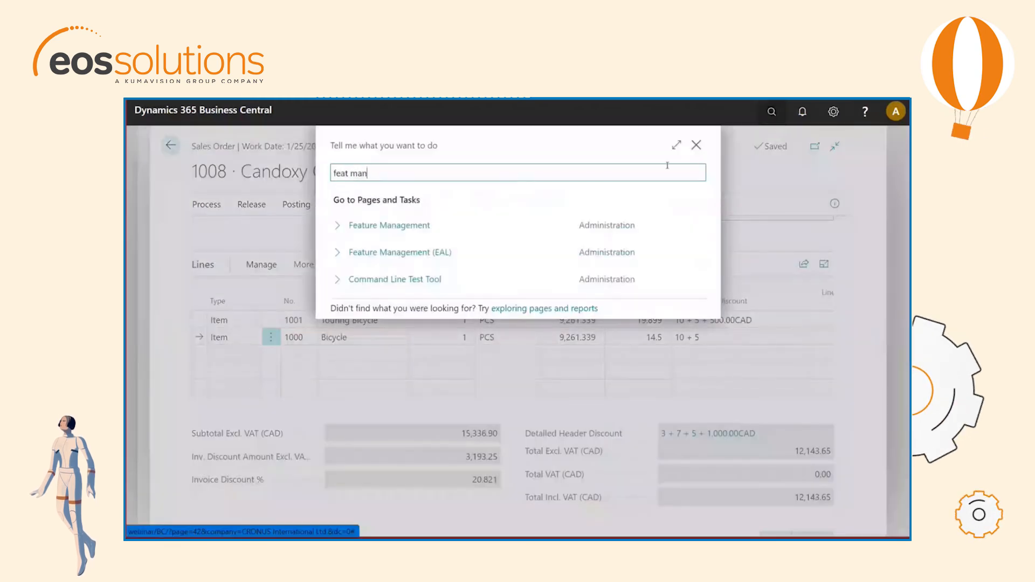
click(407, 227)
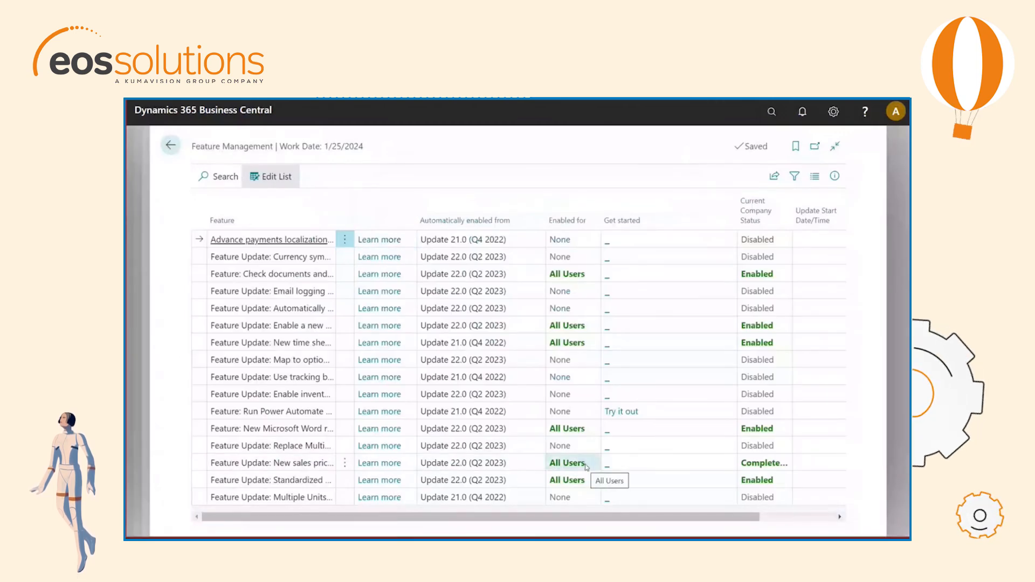
- Open Sales & Receivables Setup and set the Price Calculation Method to Hierarchical
click(771, 116)
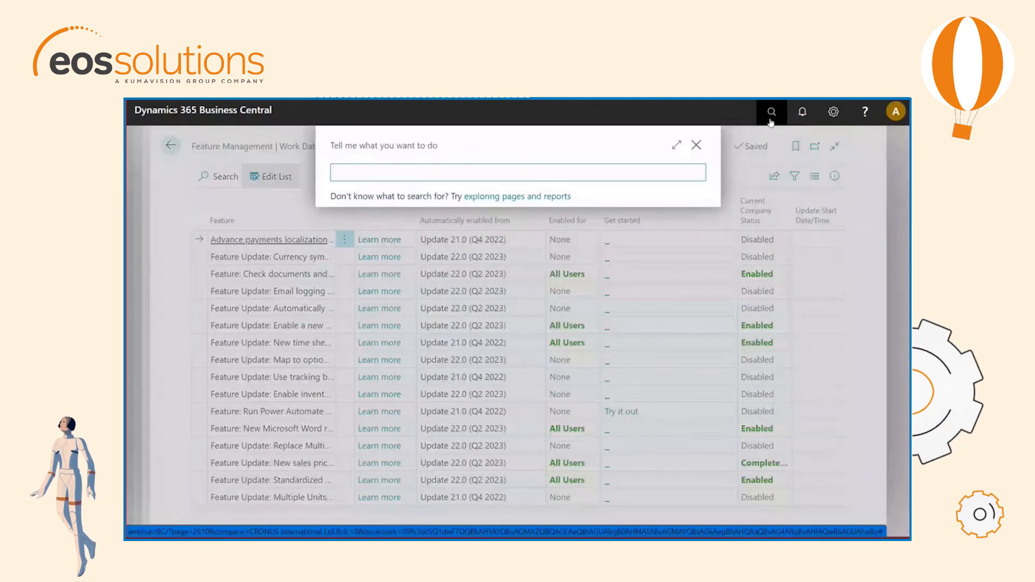
text(sales recei set)
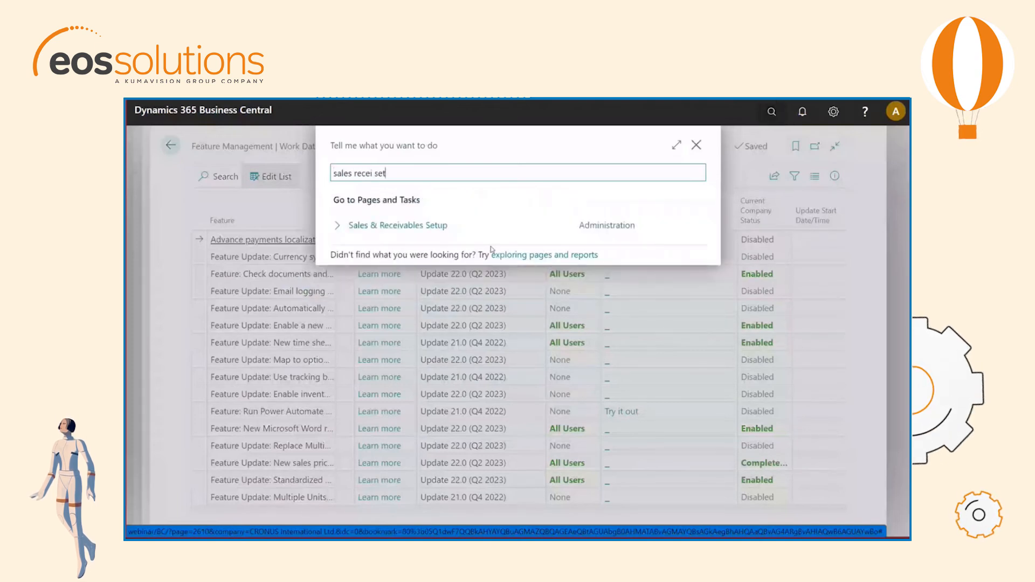
click(432, 230)
scroll(458, 375, down, 2)
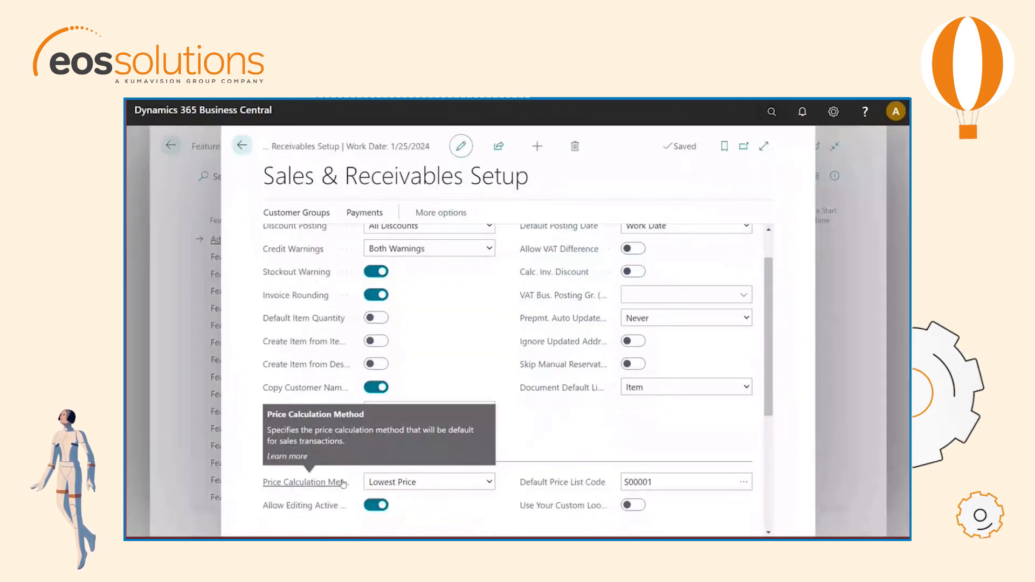
click(454, 483)
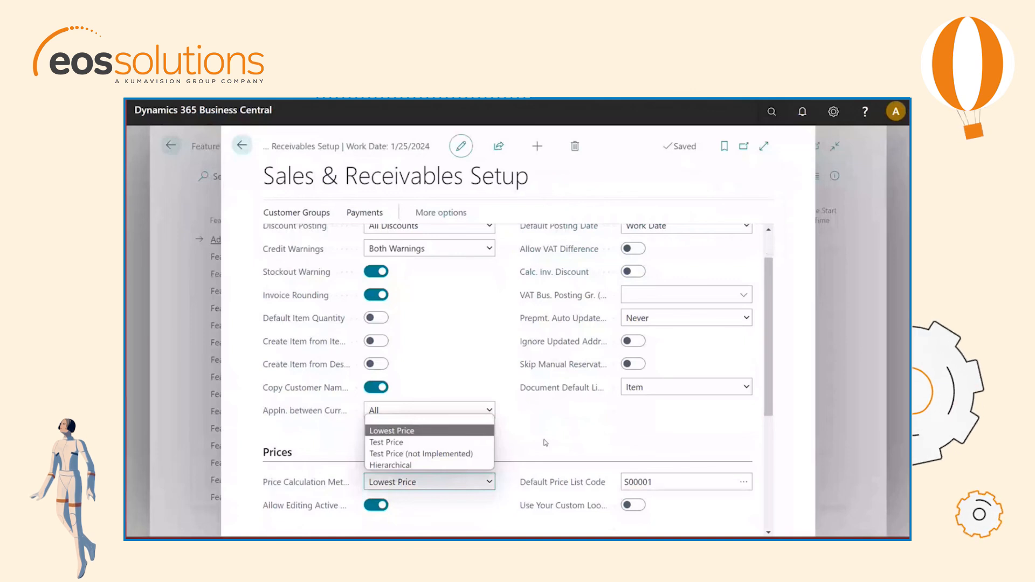
click(419, 466)
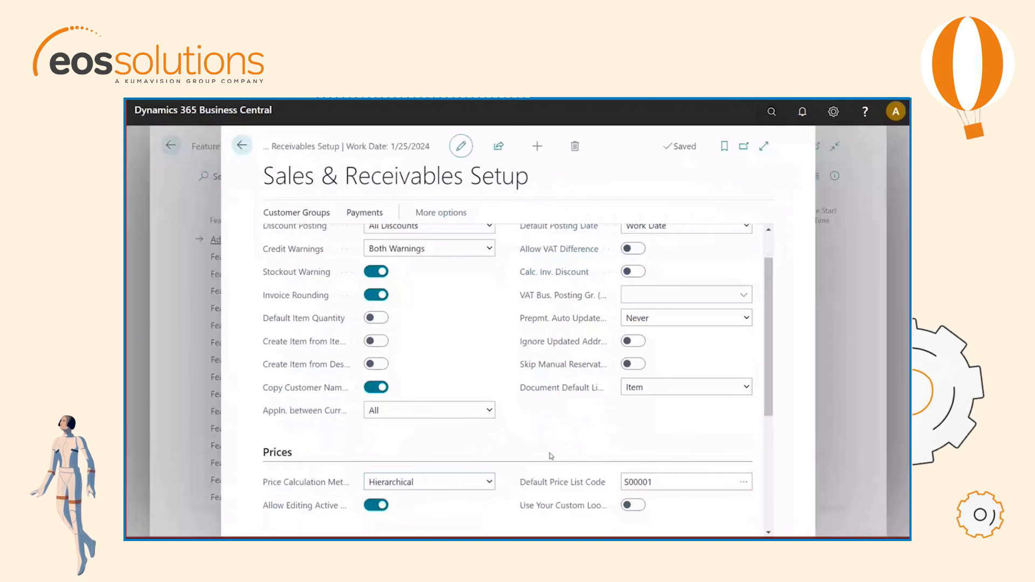
- Examine the available Price Calculation Method options in the Prices section and close the list
click(772, 112)
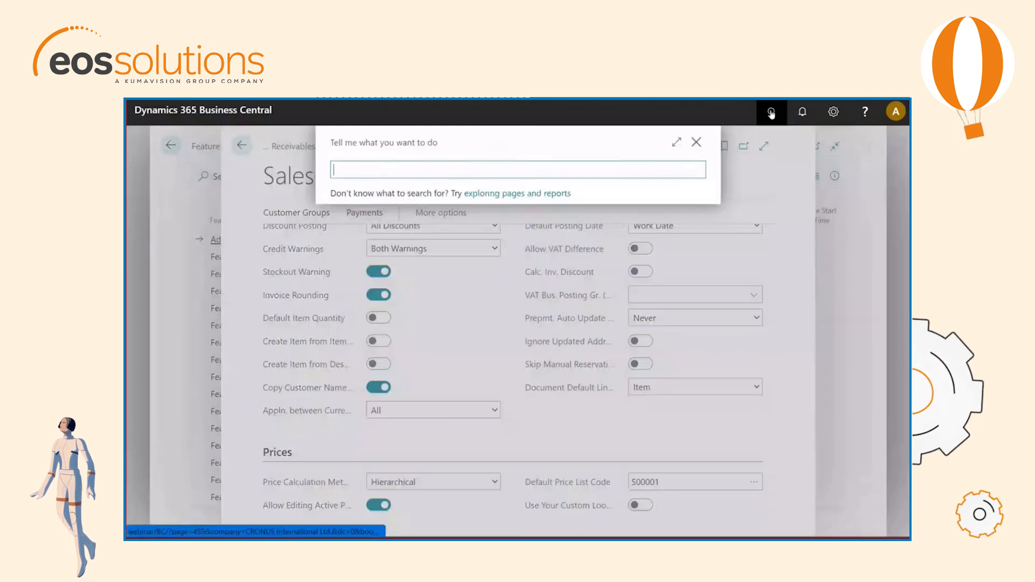
click(457, 482)
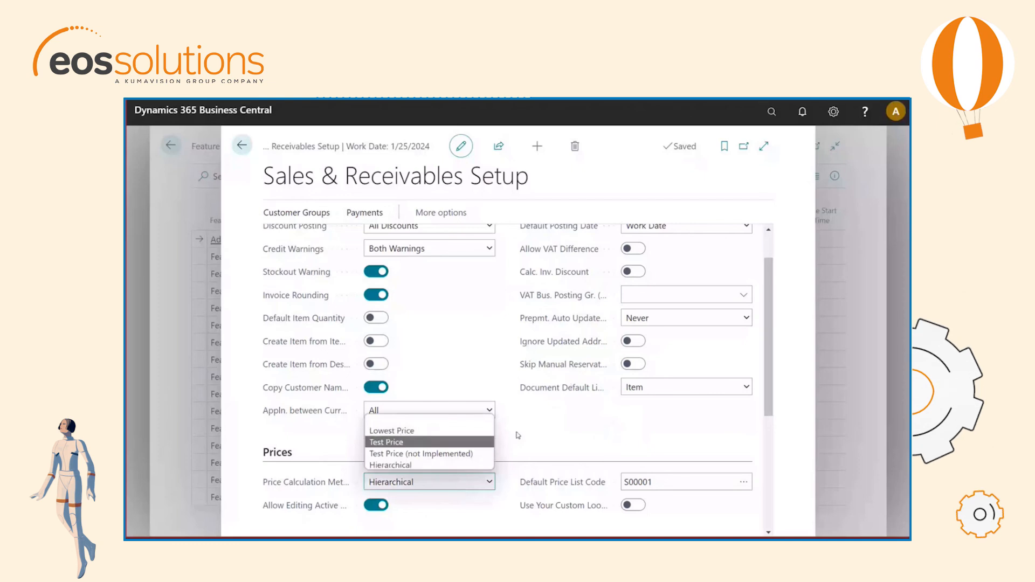
click(583, 414)
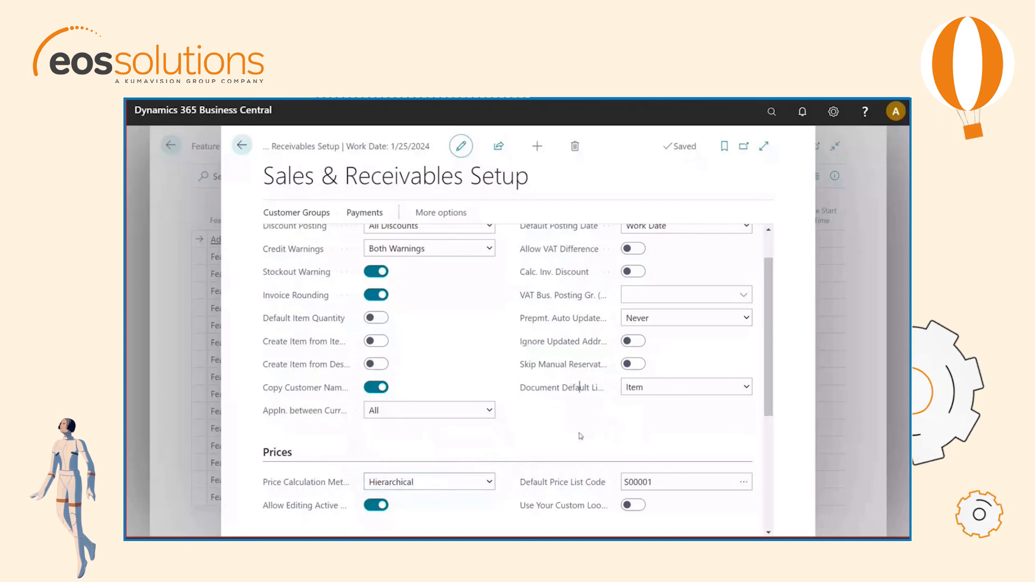